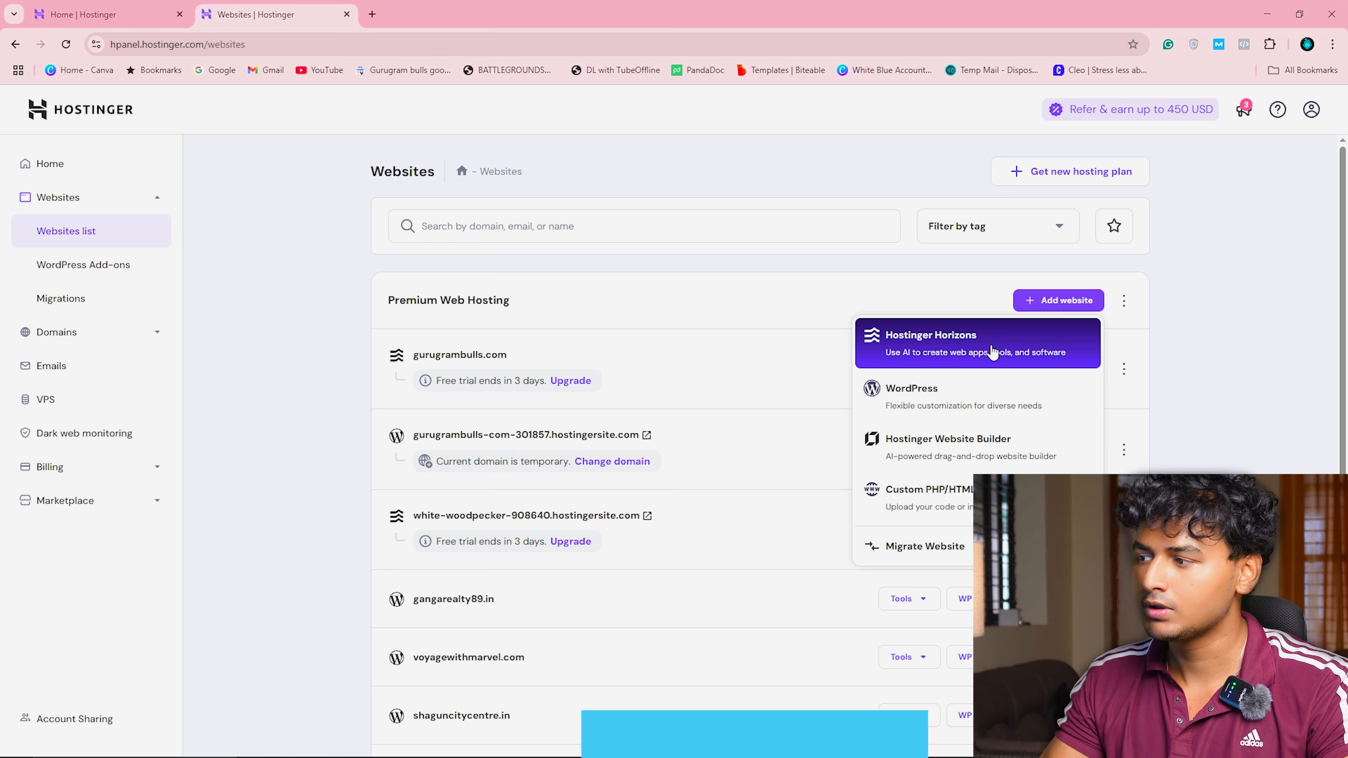
- Start adding a new website with Hostinger Horizons, and open chatgpt.com in a separate browser tab
click(992, 347)
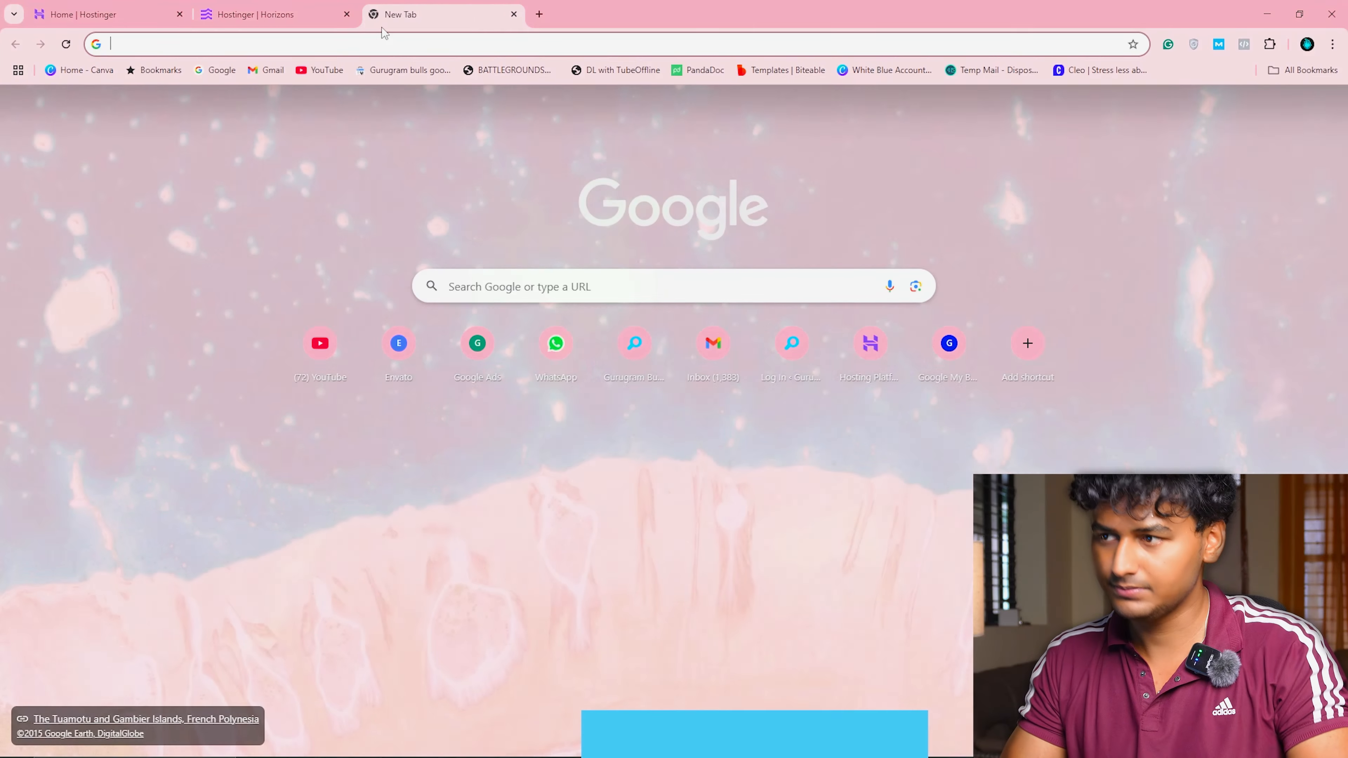
text(chat)
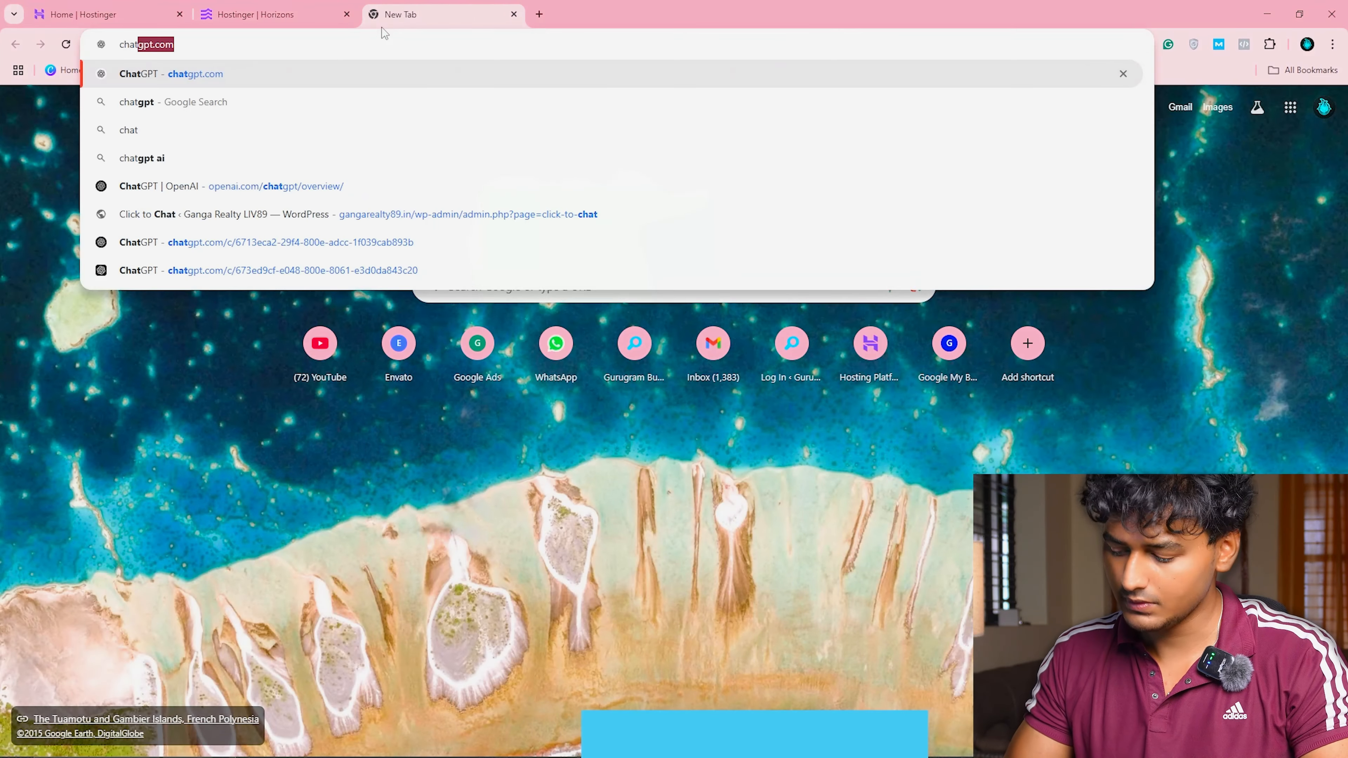
key(Return)
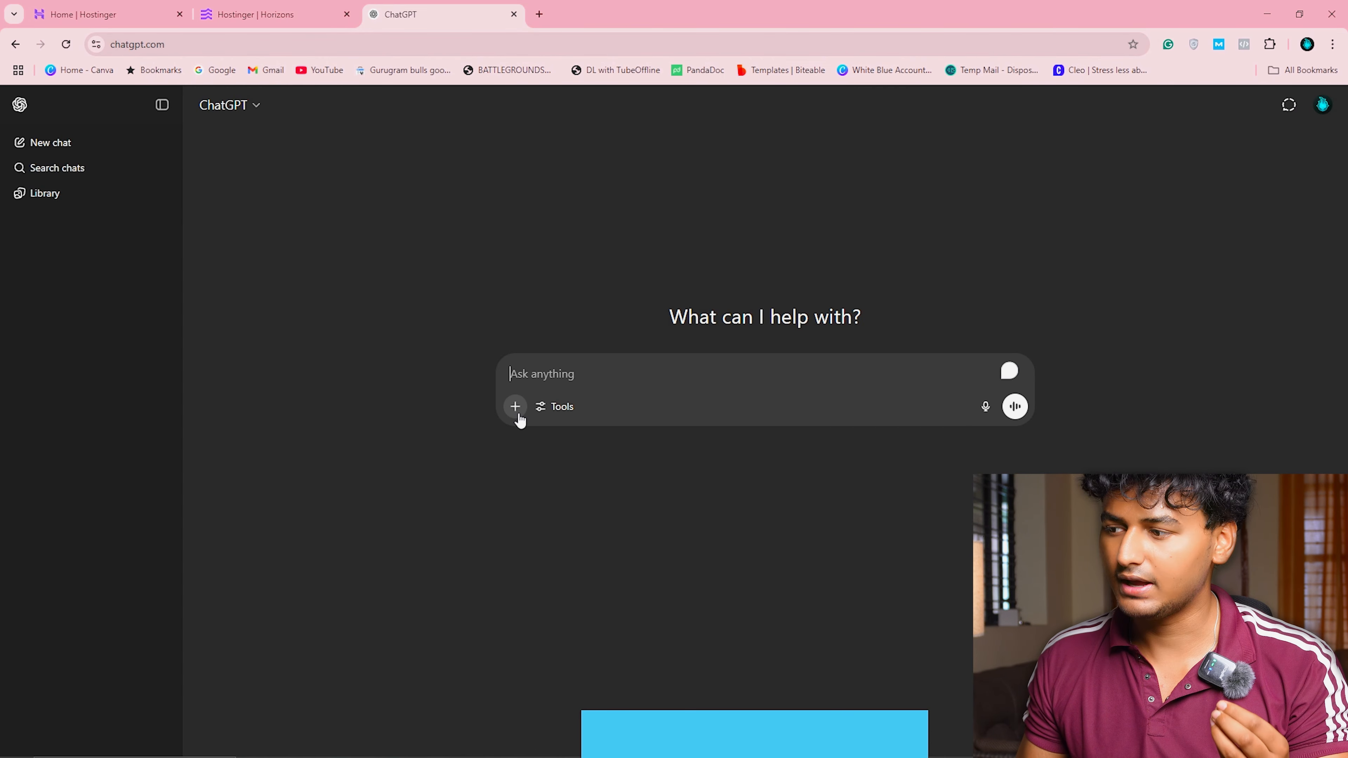
- Attach the "20250528_1249_Health Coverage Explained" PNG from the Downloads folder to the new ChatGPT message
click(518, 415)
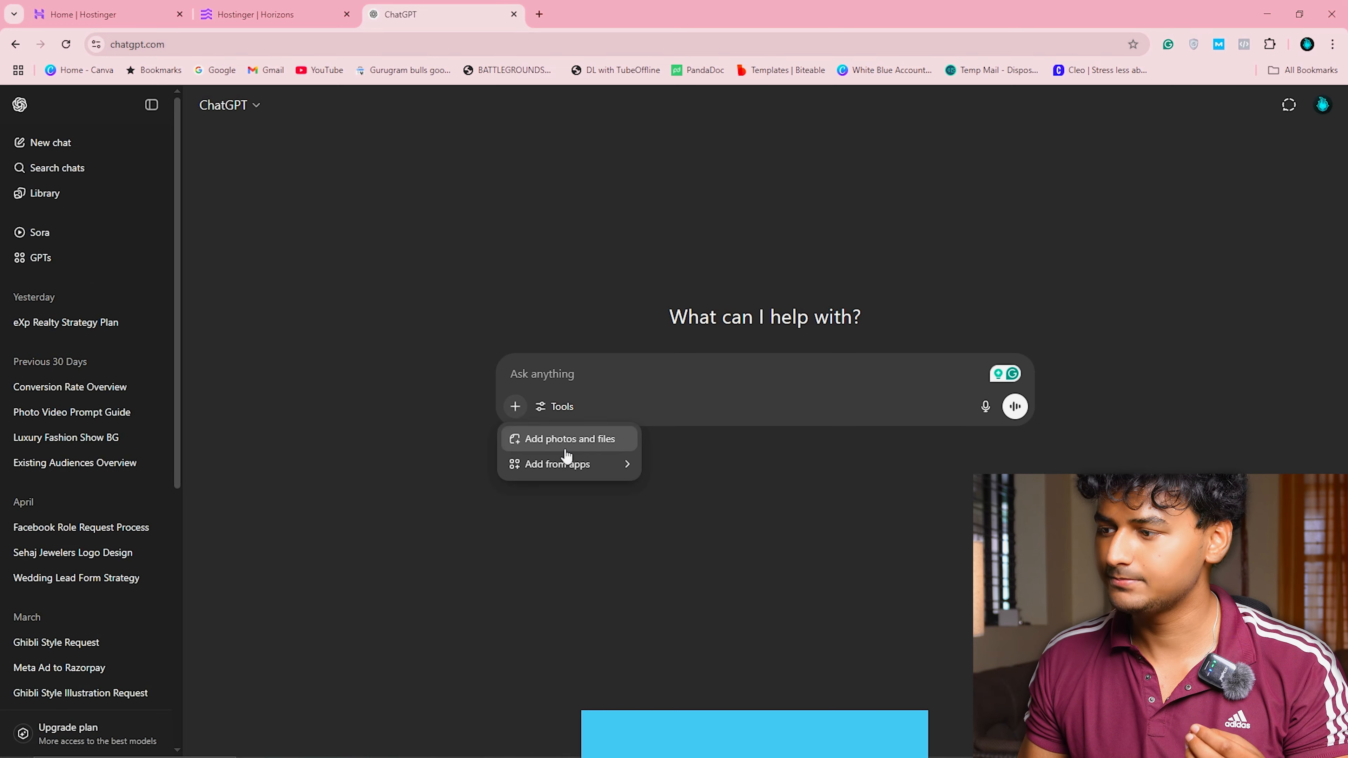
click(593, 438)
scroll(690, 319, down, 3)
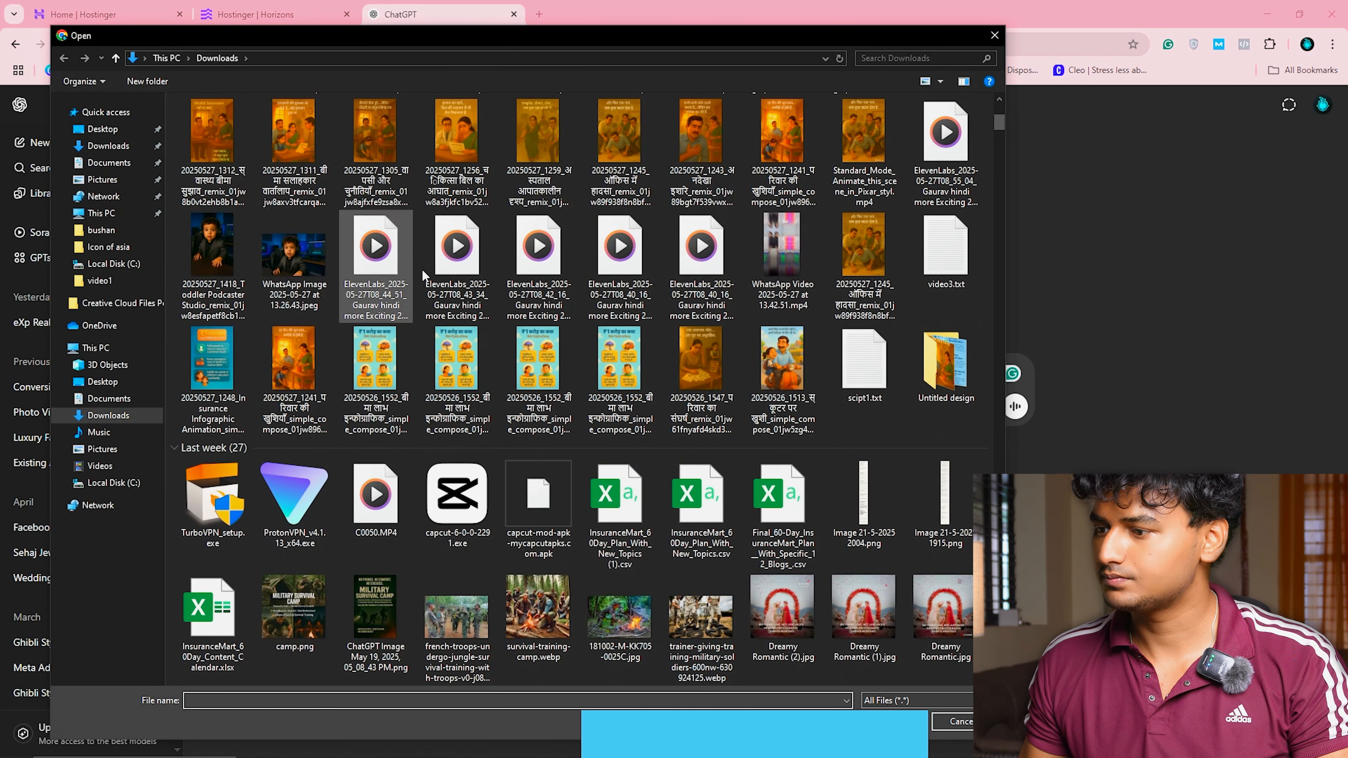
scroll(839, 364, down, 5)
scroll(889, 370, up, 5)
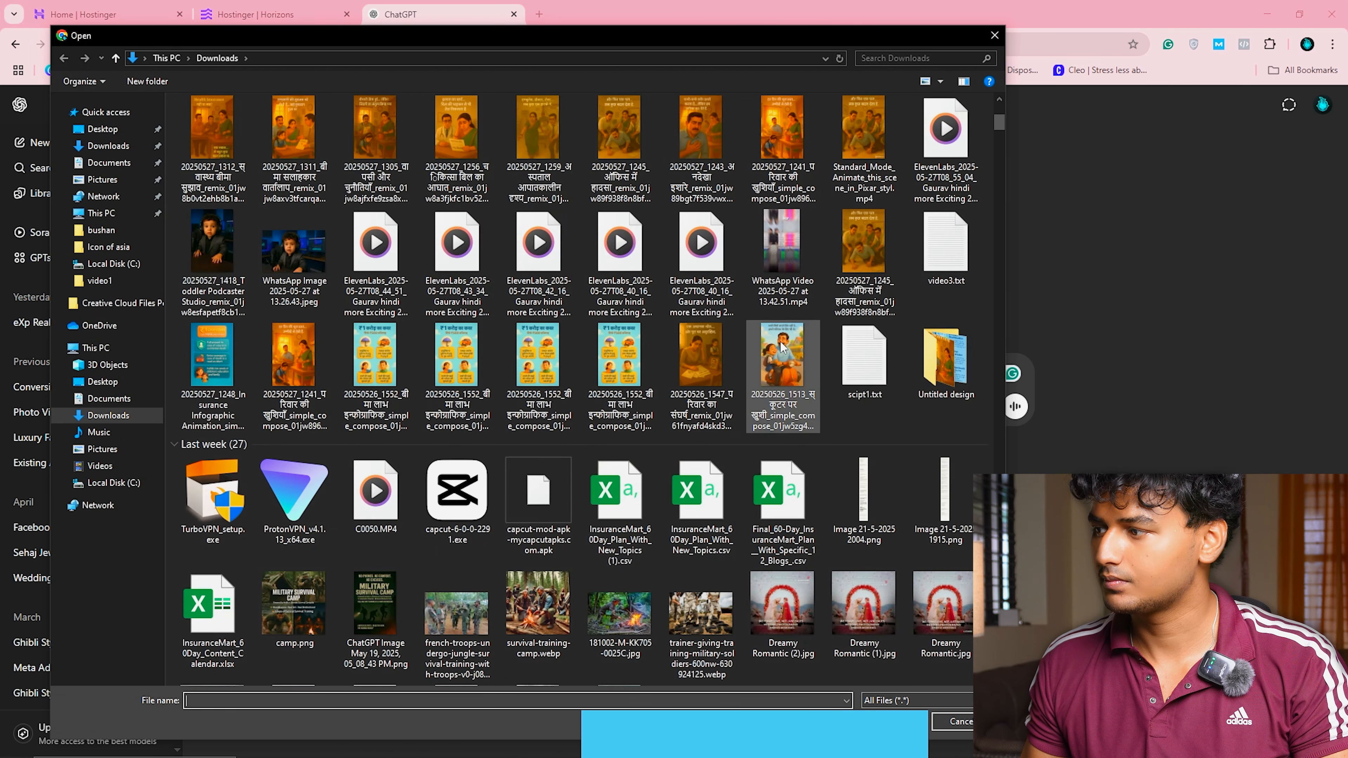
scroll(927, 313, up, 3)
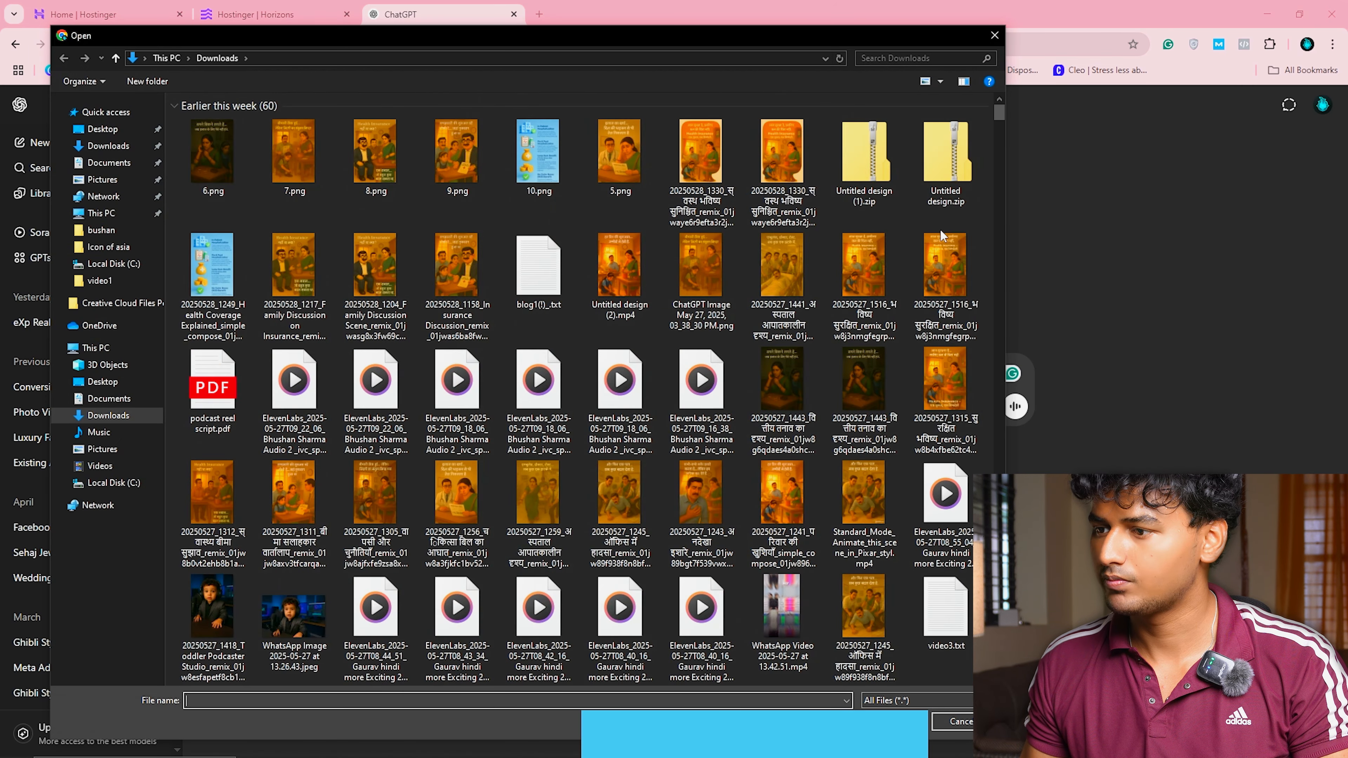
click(213, 266)
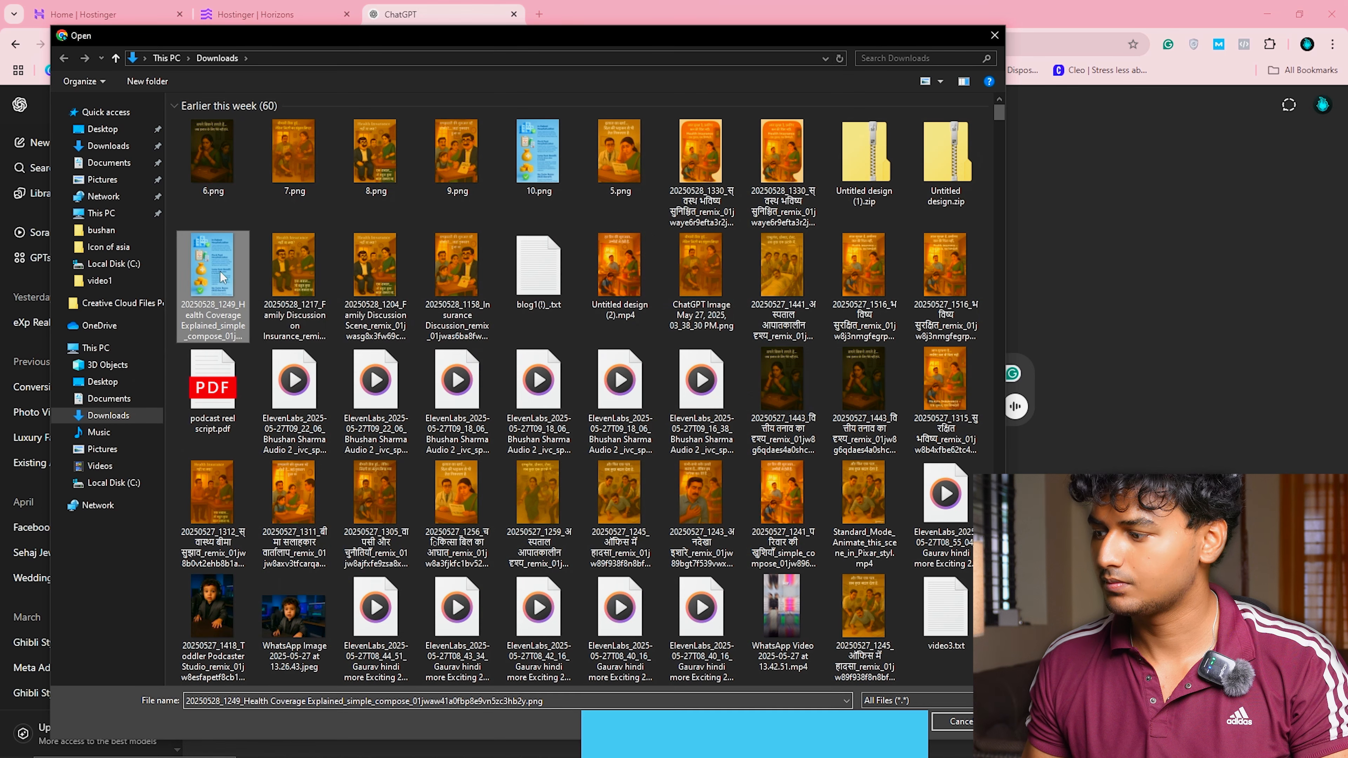
click(895, 722)
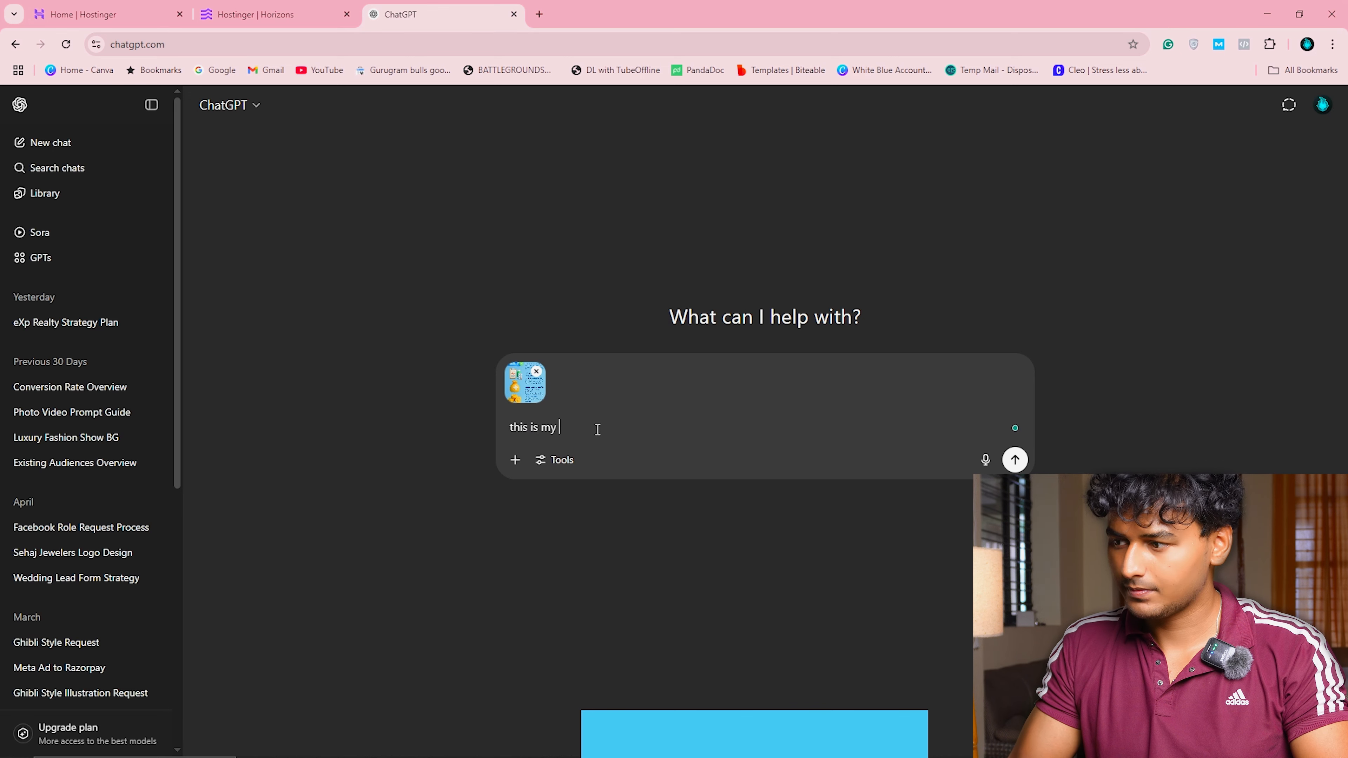
- Send a message presenting the image as "my business's information" and requesting detailed information and an AI prompt for creating a website using hostinger horizon
key(BackSpace)
key(BackSpace)
key(BackSpace)
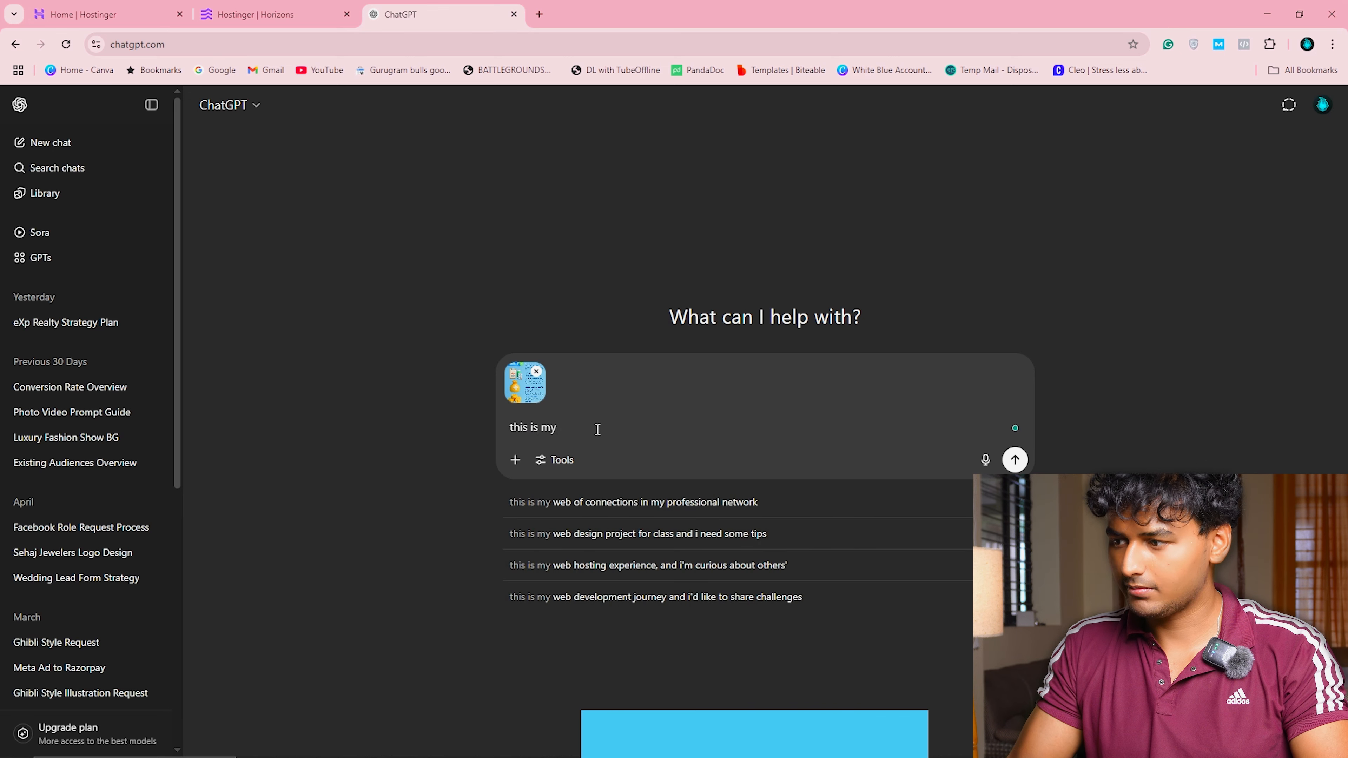
text(business)
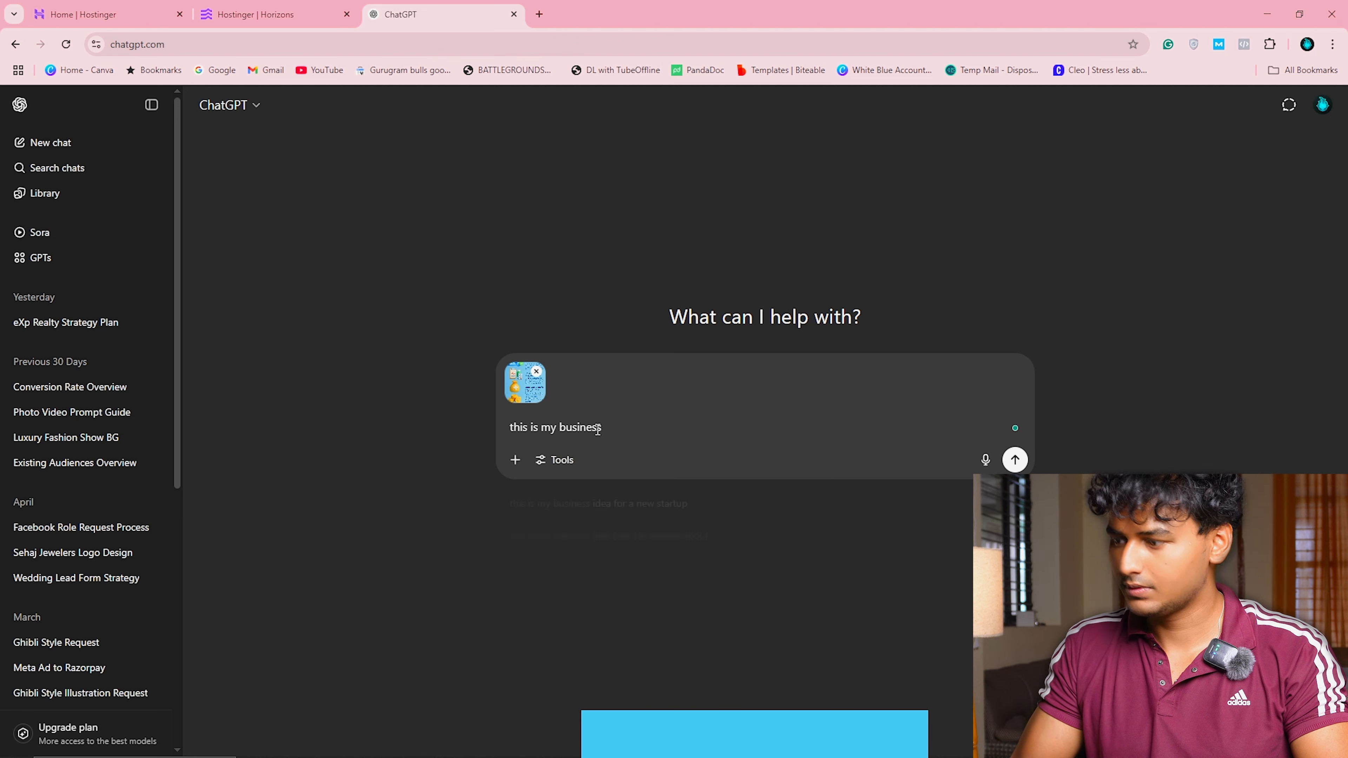
text('s)
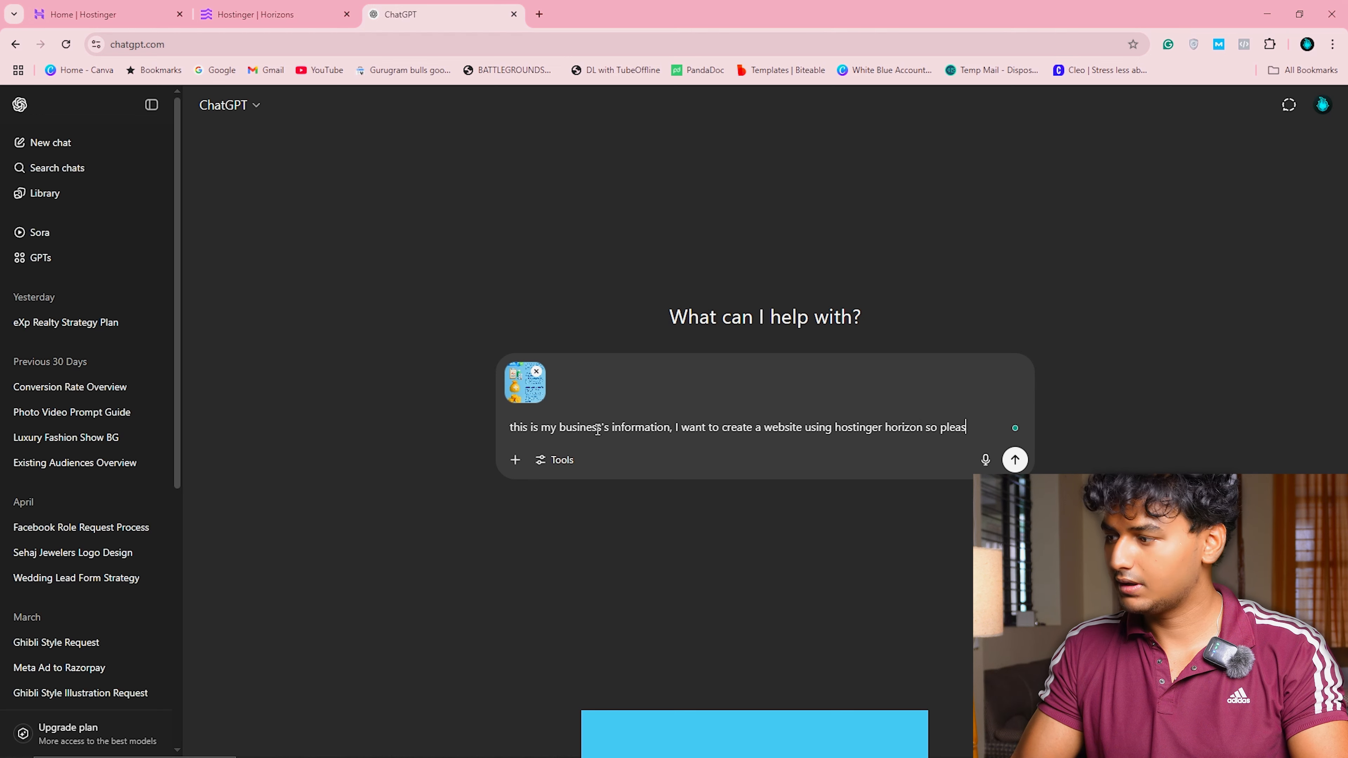
text(d)
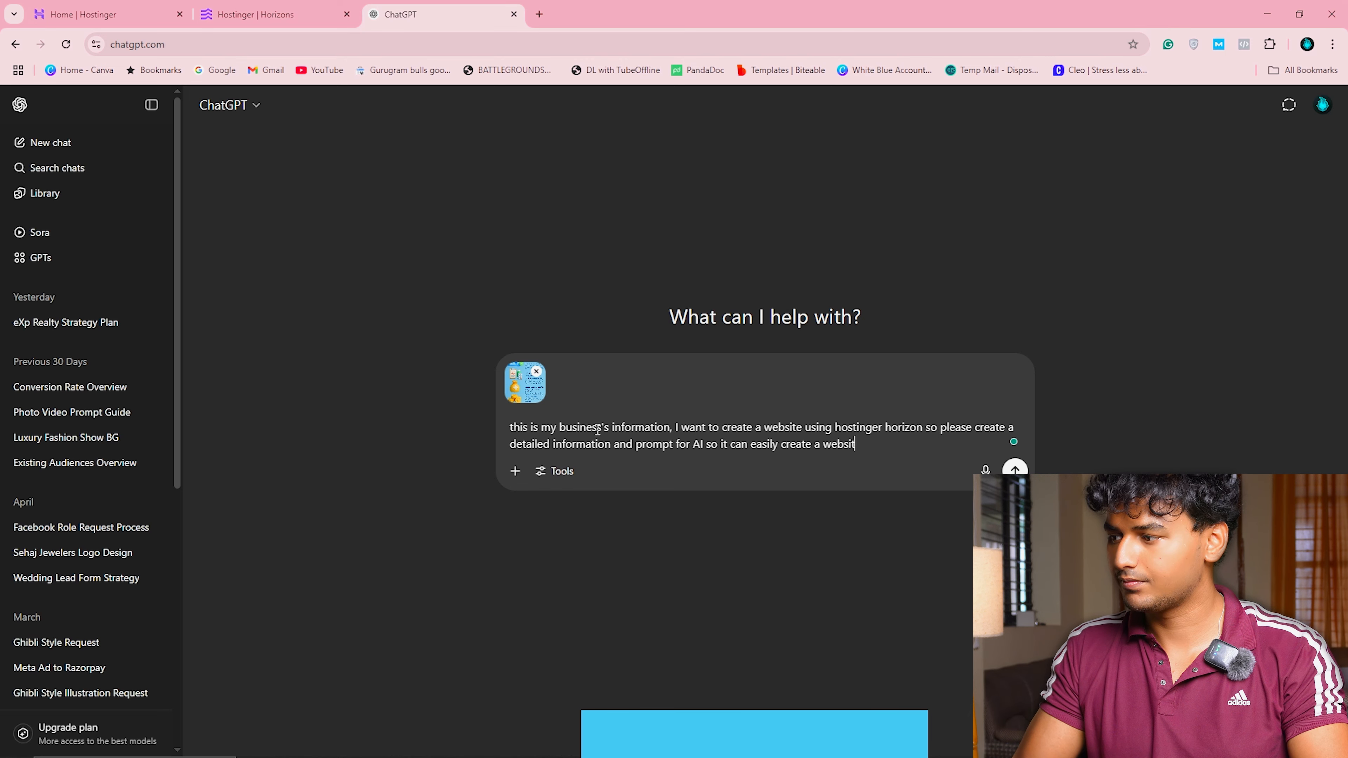
key(Return)
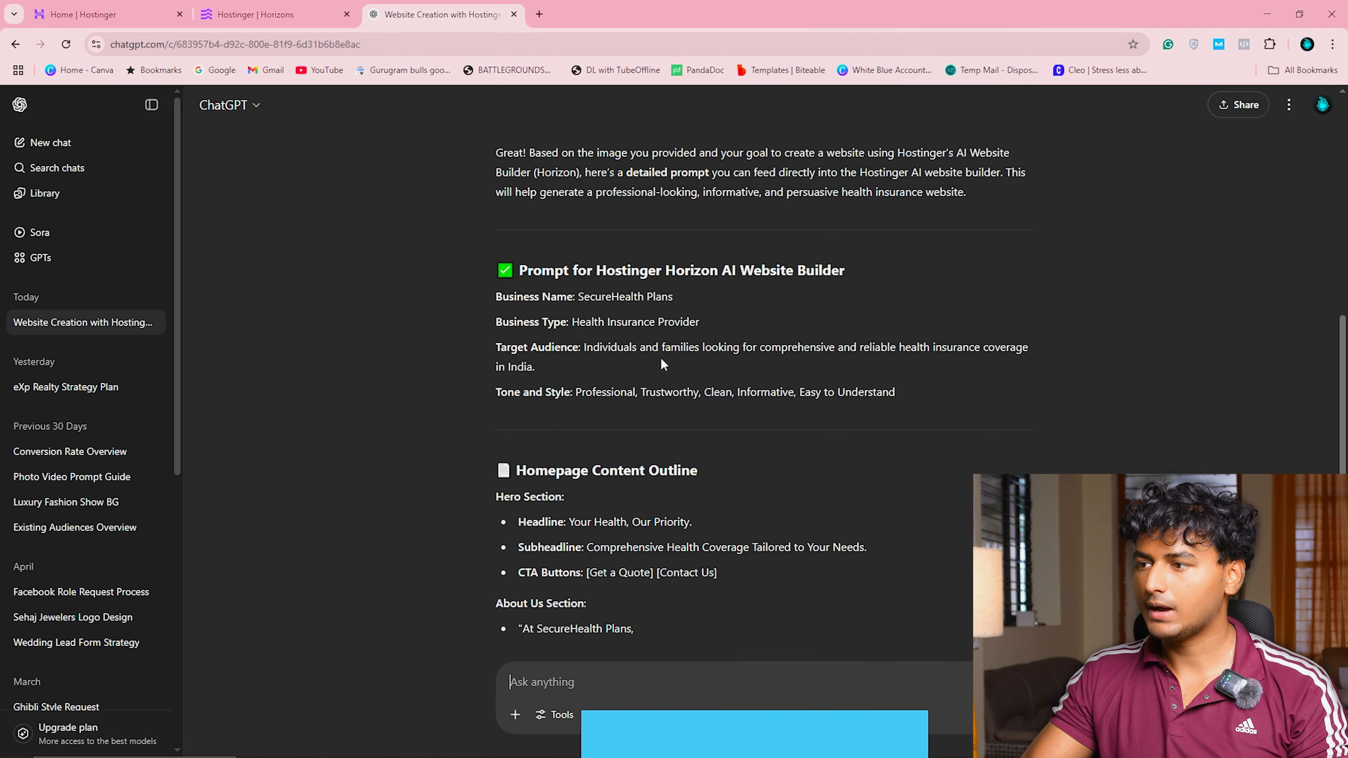
- Copy ChatGPT's website prompt from its "Prompt for Hostinger Horizon AI Website Builder" heading through the Contact Section, and submit it in Hostinger Horizons
drag(490, 240, 788, 325)
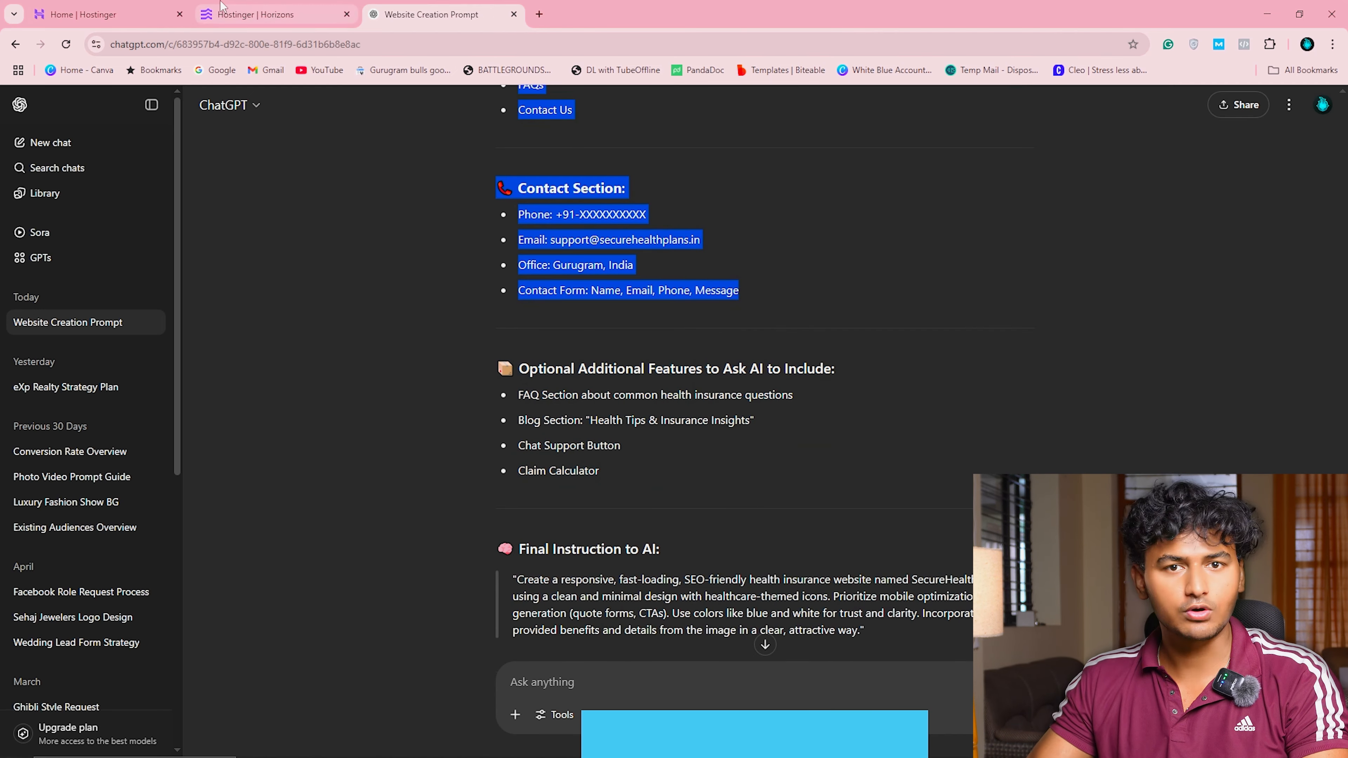
click(239, 7)
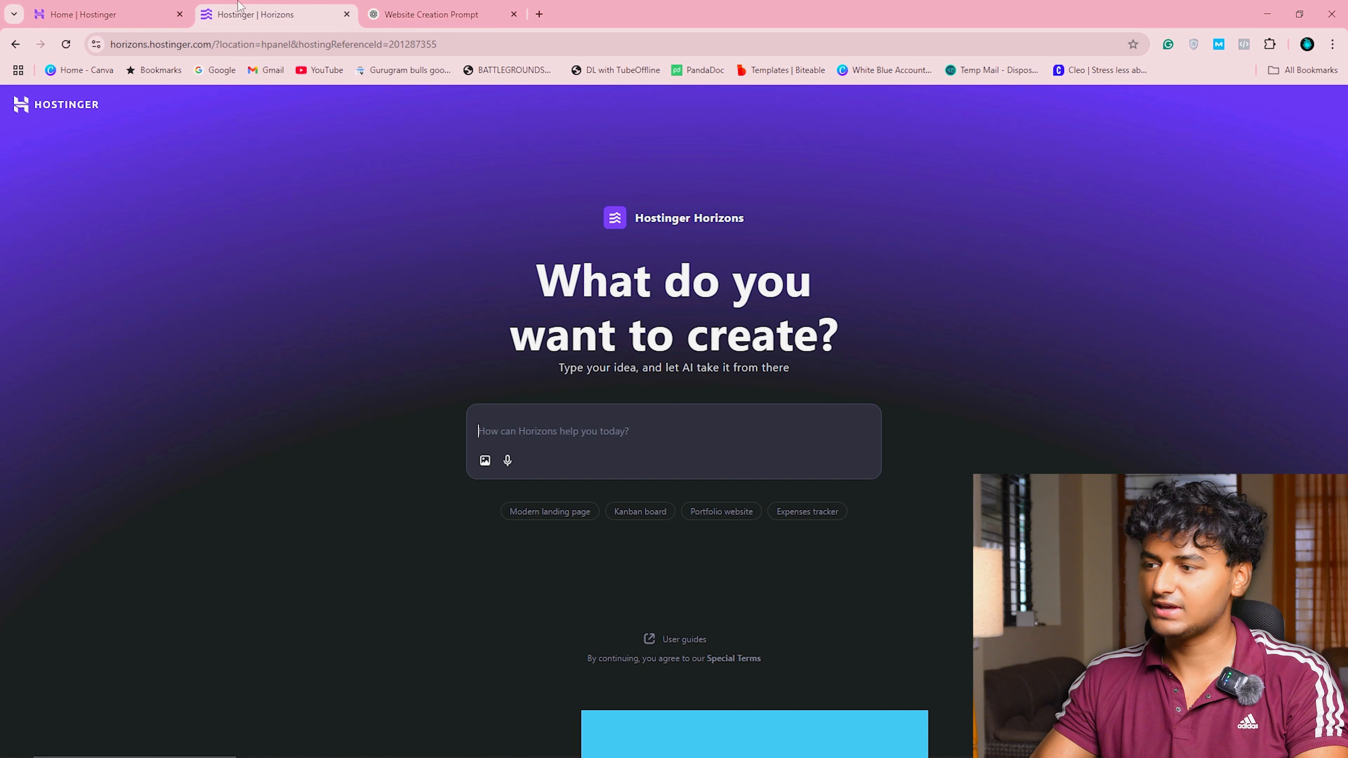
click(546, 435)
key(ctrl+v)
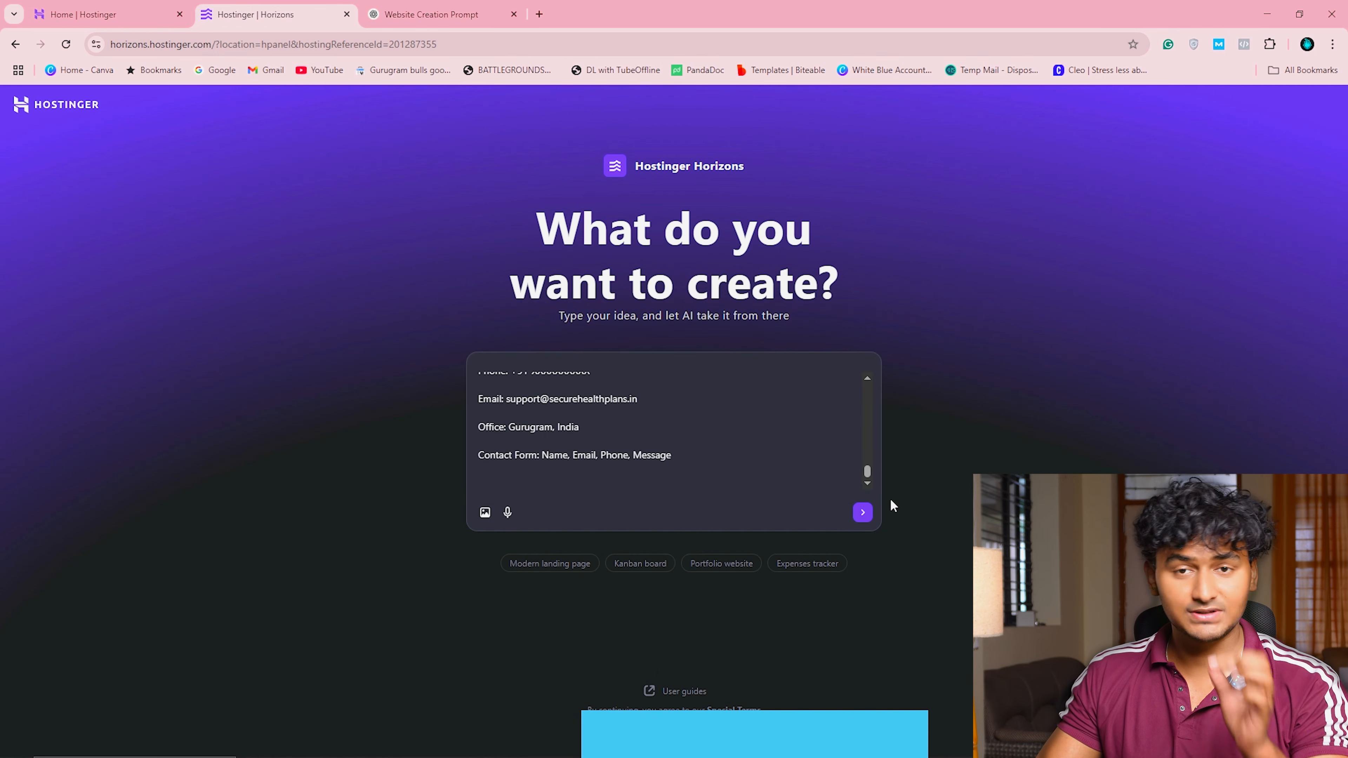
scroll(686, 437, up, 10)
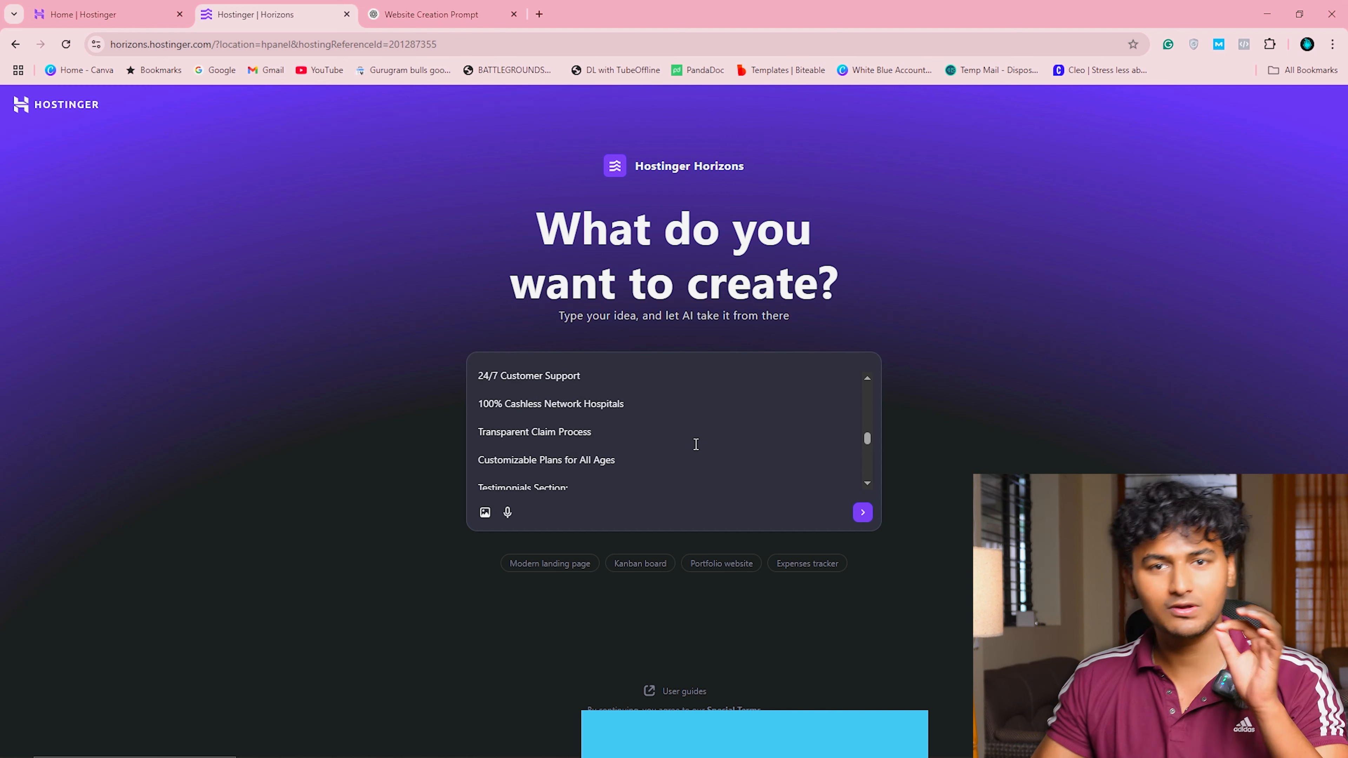
scroll(695, 445, down, 10)
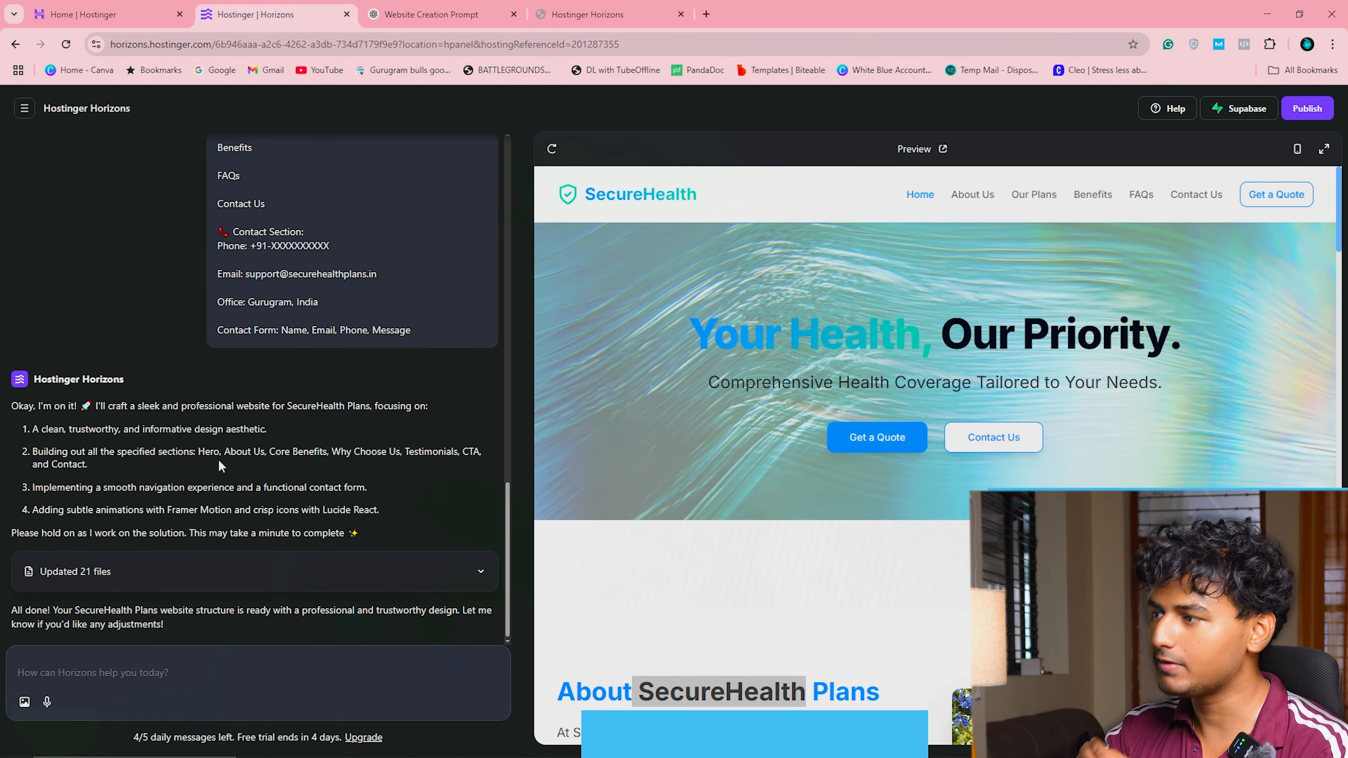
- Open the generated SecureHealth site's preview in its own tab and review the homepage sections from the hero down to the footer
click(943, 149)
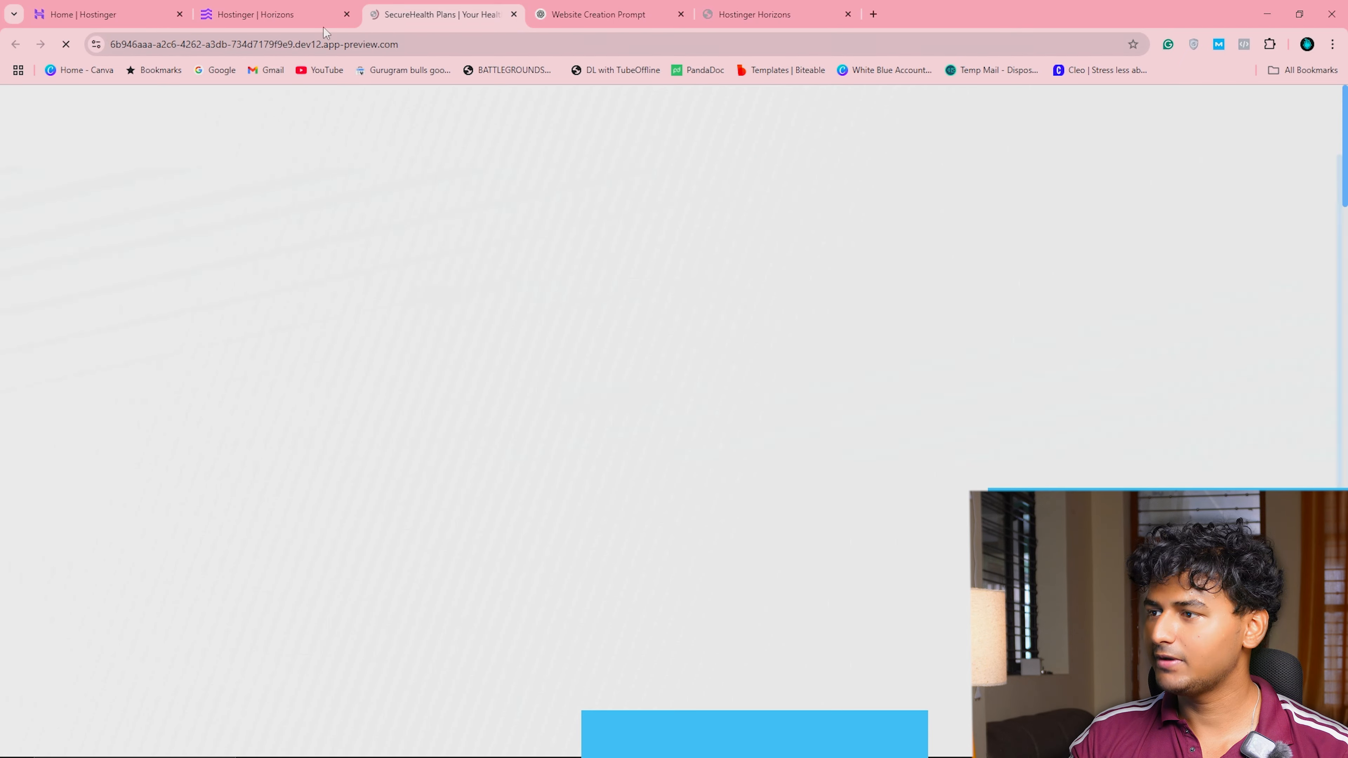
click(317, 17)
click(395, 14)
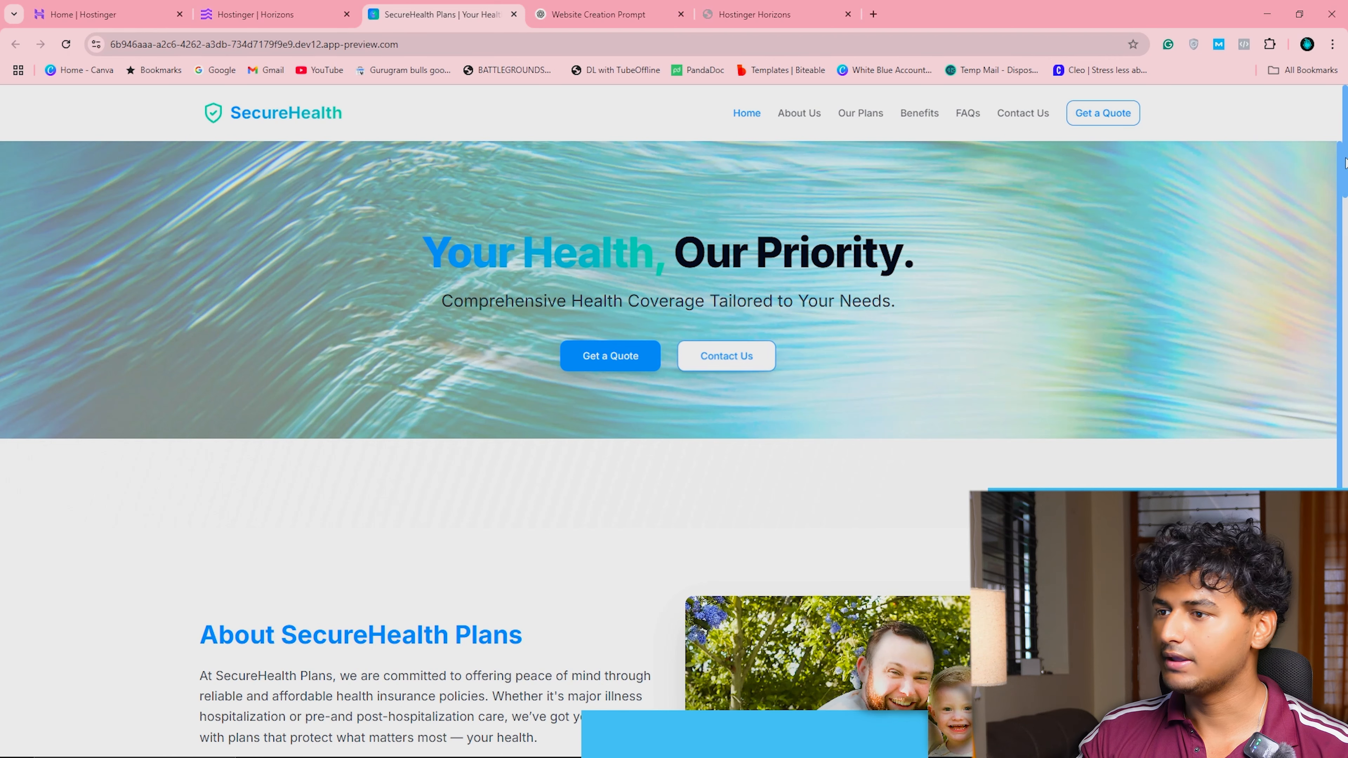
drag(1342, 165, 1340, 232)
scroll(549, 180, up, 1)
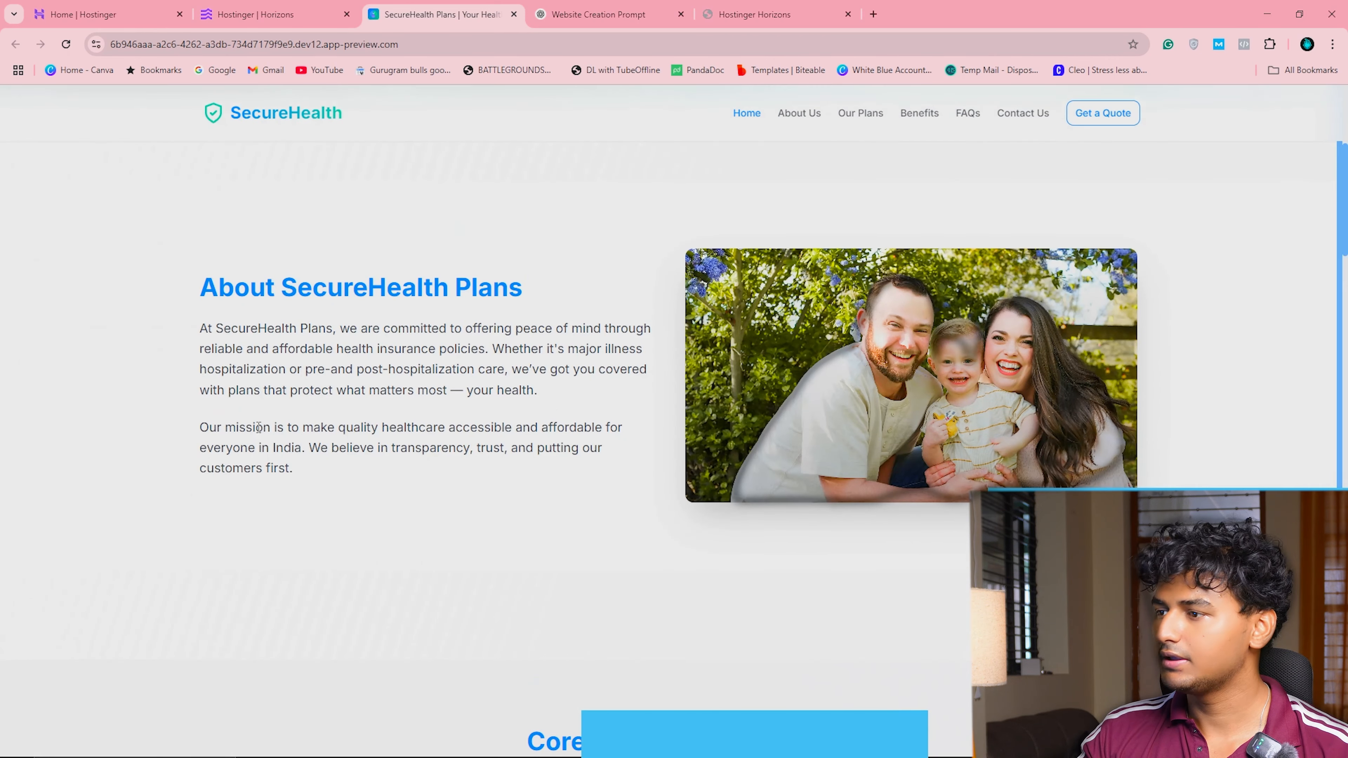
drag(1344, 181, 1345, 259)
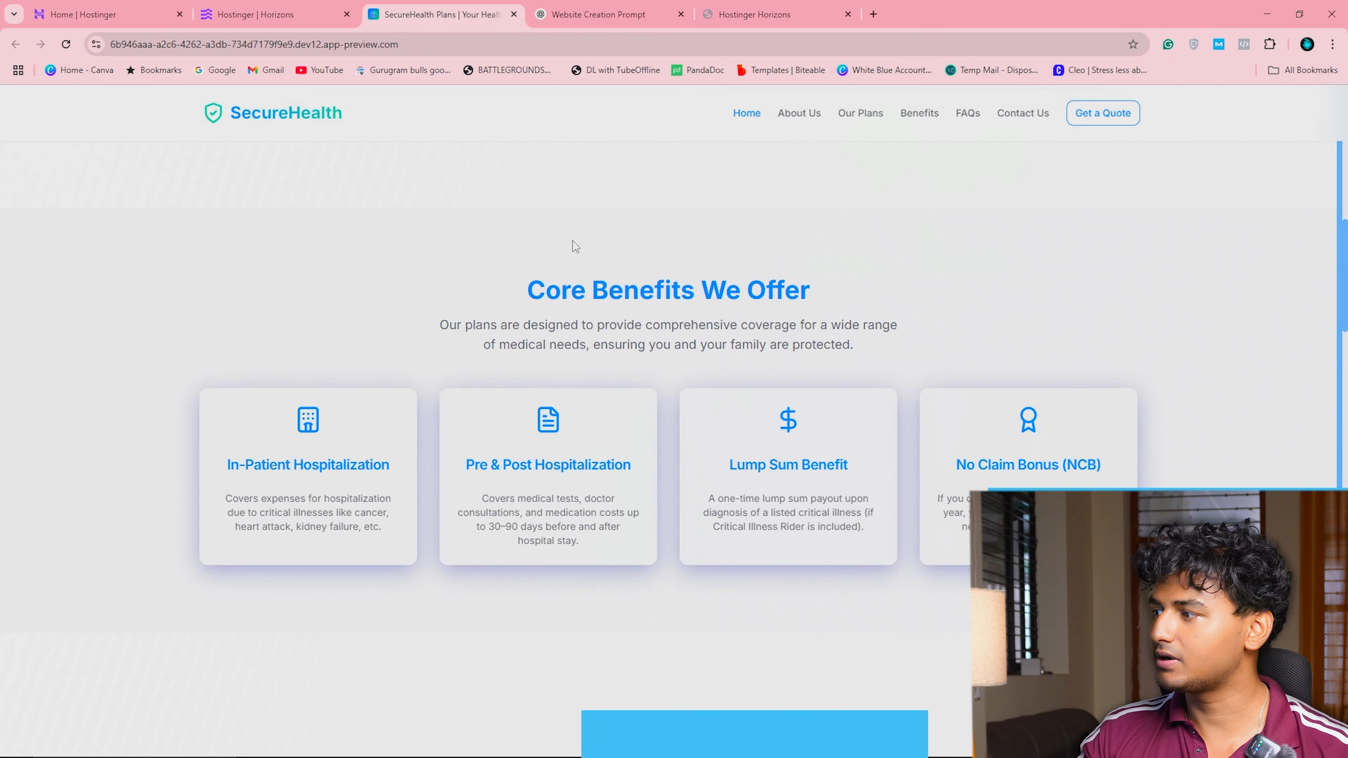
scroll(670, 220, down, 10)
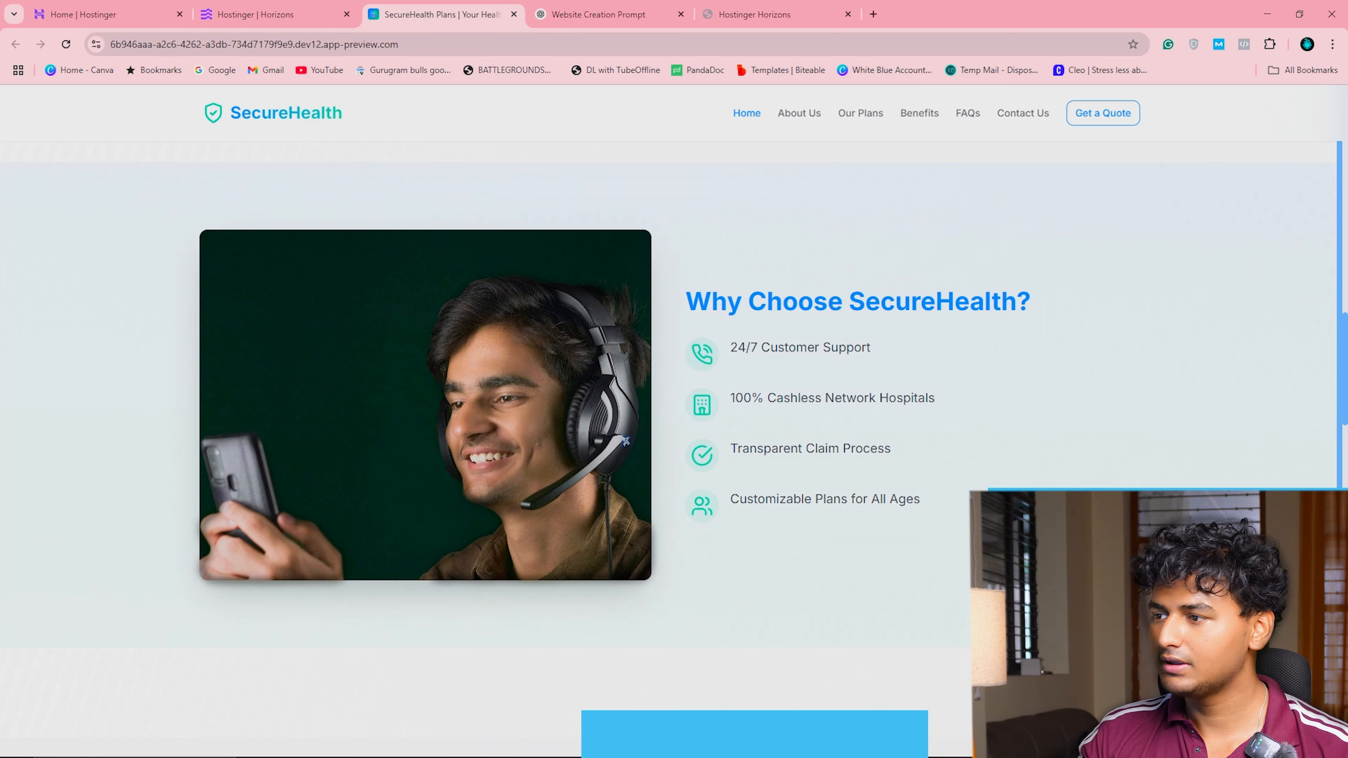
scroll(1341, 450, down, 8)
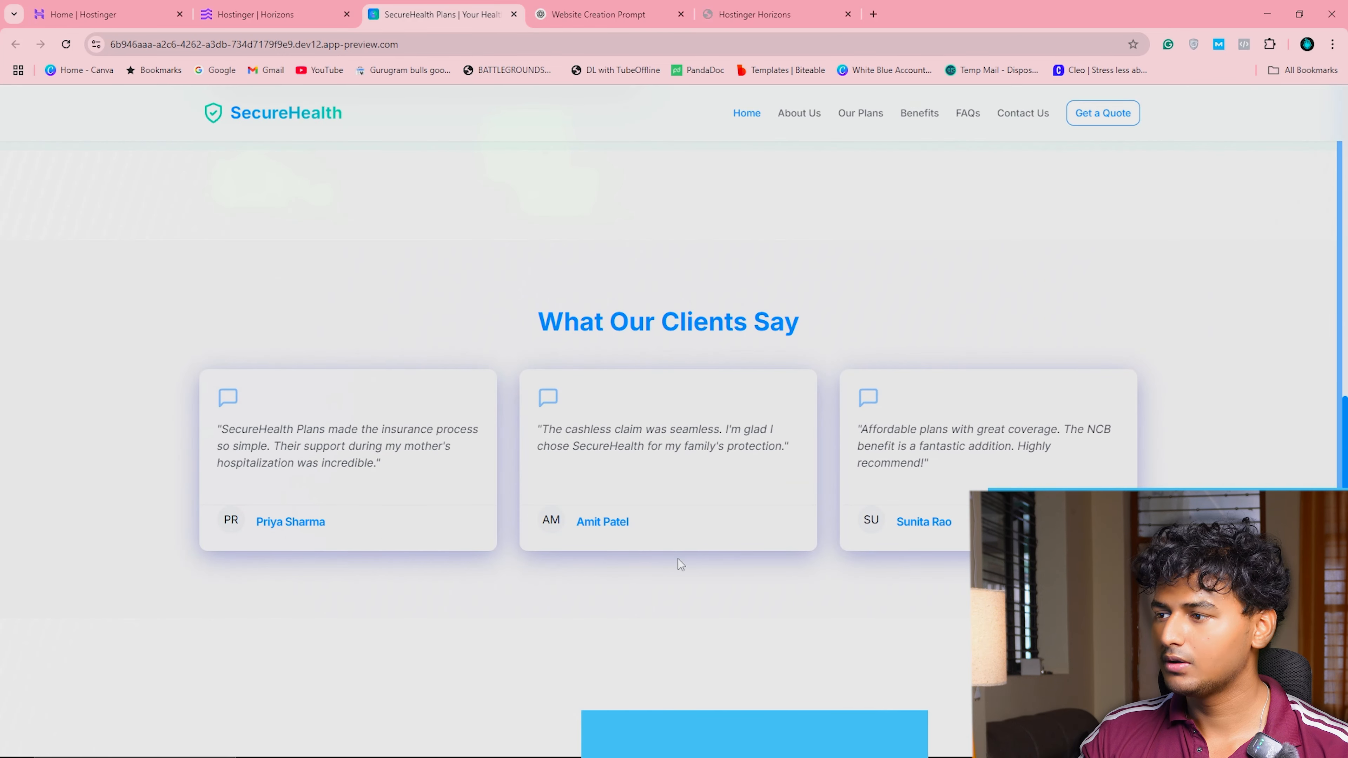
scroll(721, 382, down, 6)
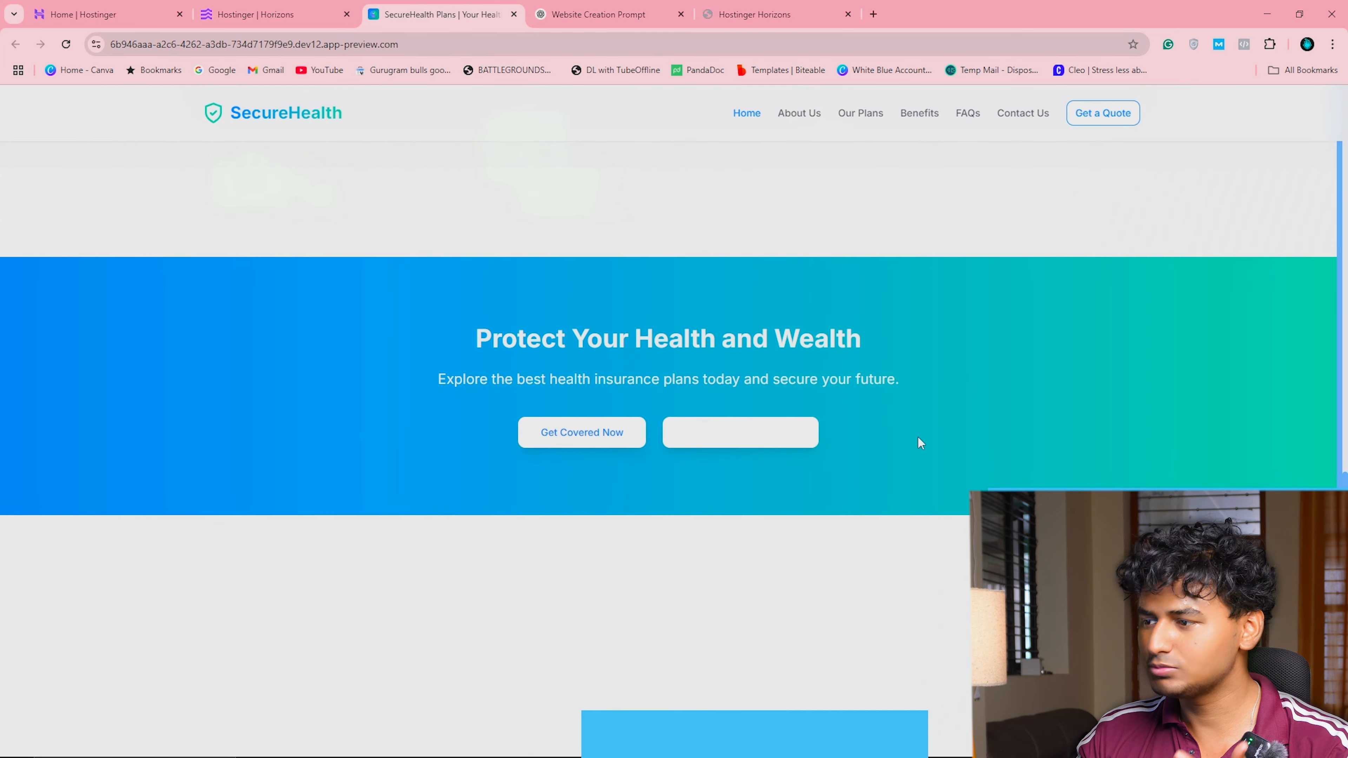
scroll(674, 420, down, 10)
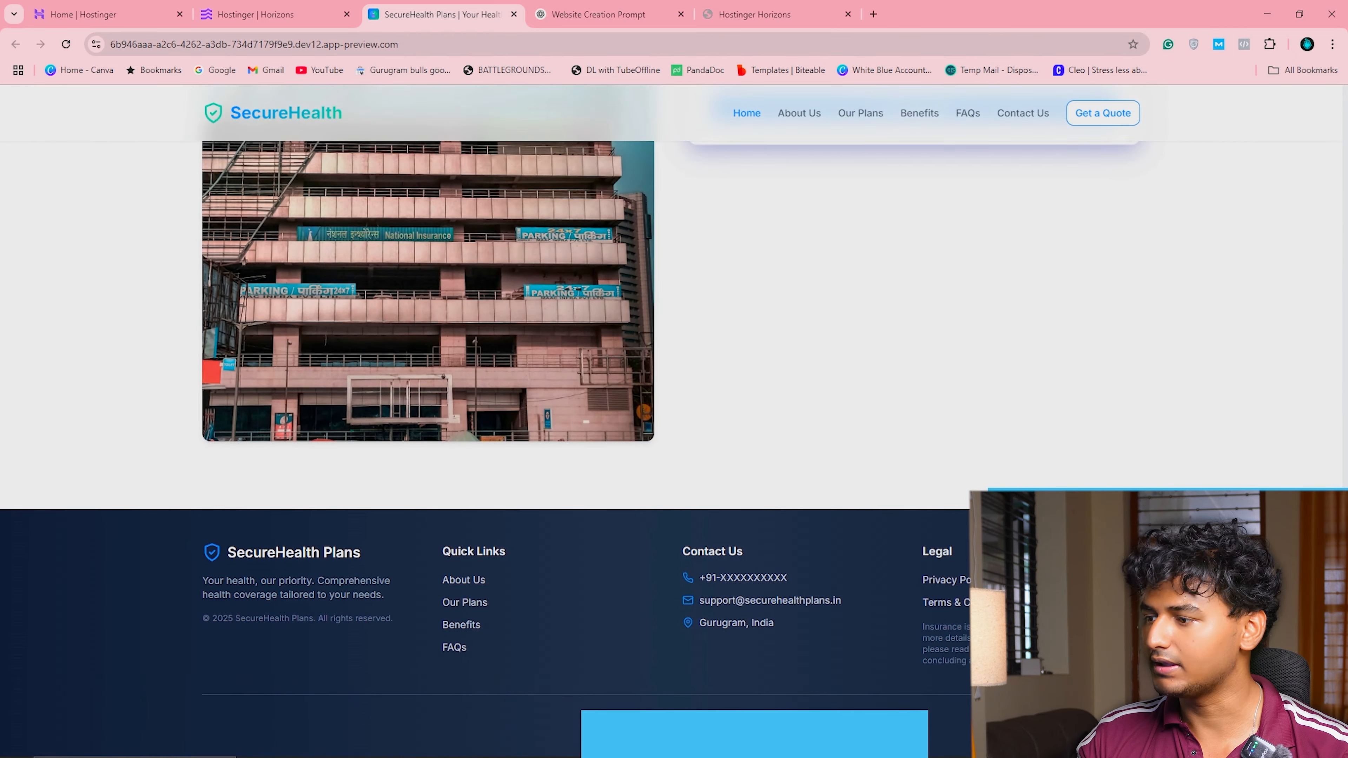
scroll(674, 419, up, 15)
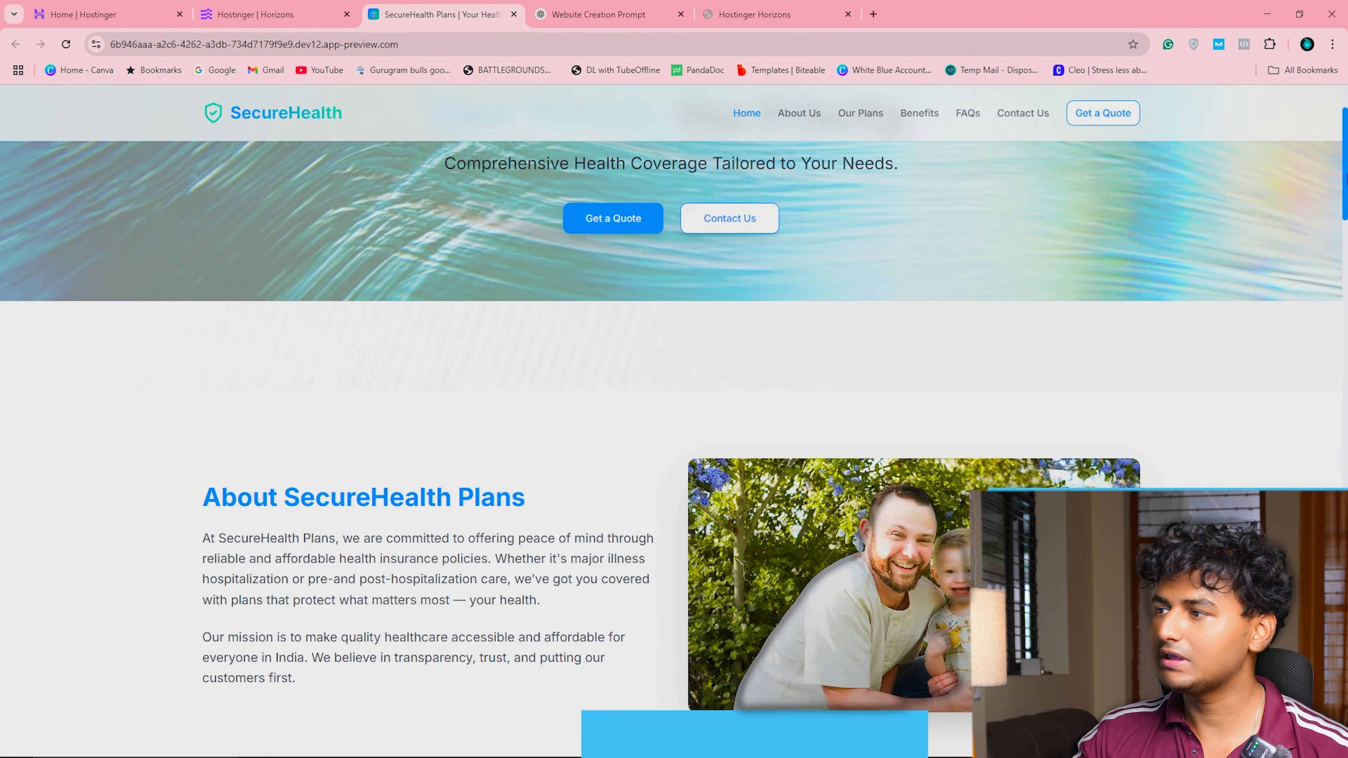
- Test the SecureHealth preview's navigation links, including About Us, Our Plans, FAQs and Contact Us
click(805, 117)
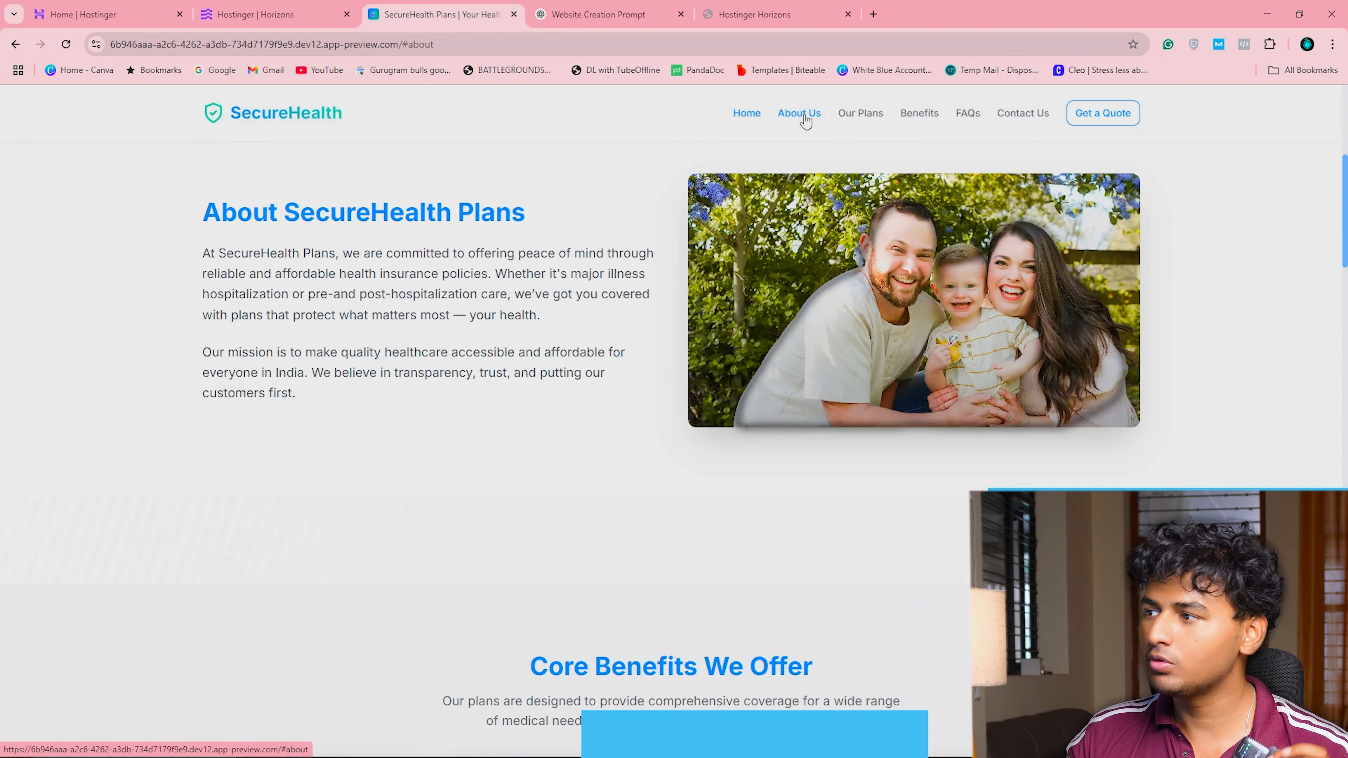
click(861, 118)
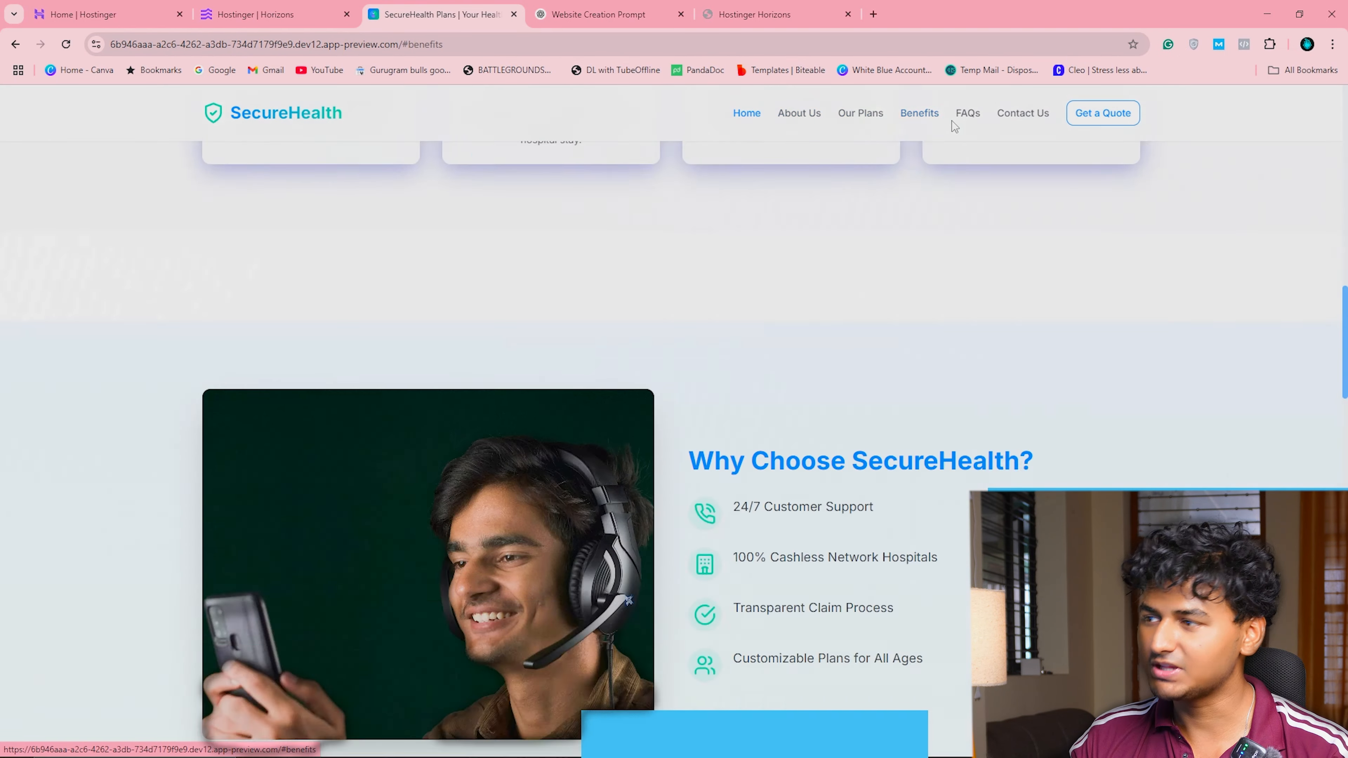
click(958, 119)
click(1040, 120)
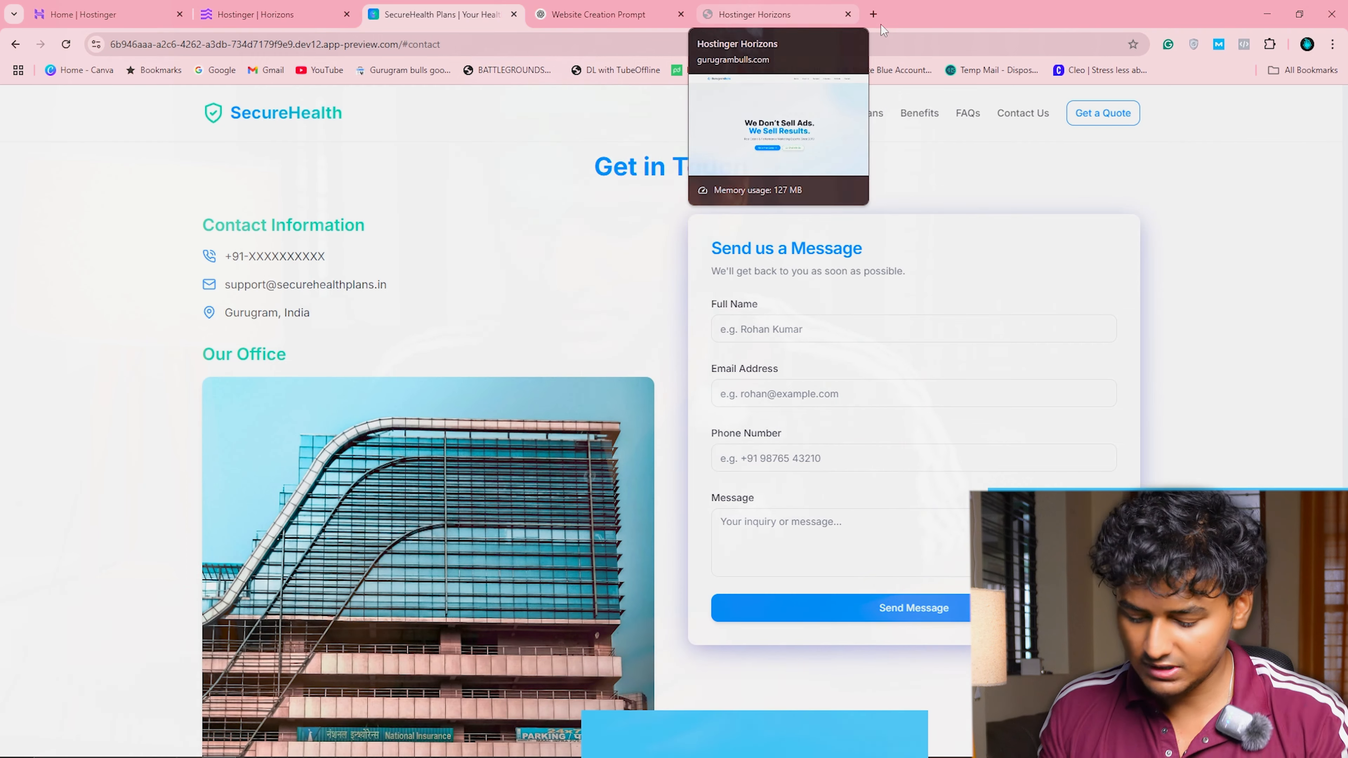
- Open gurugrambulls.com in a new browser tab and review its homepage down to the About Gurugram Bulls section
click(875, 16)
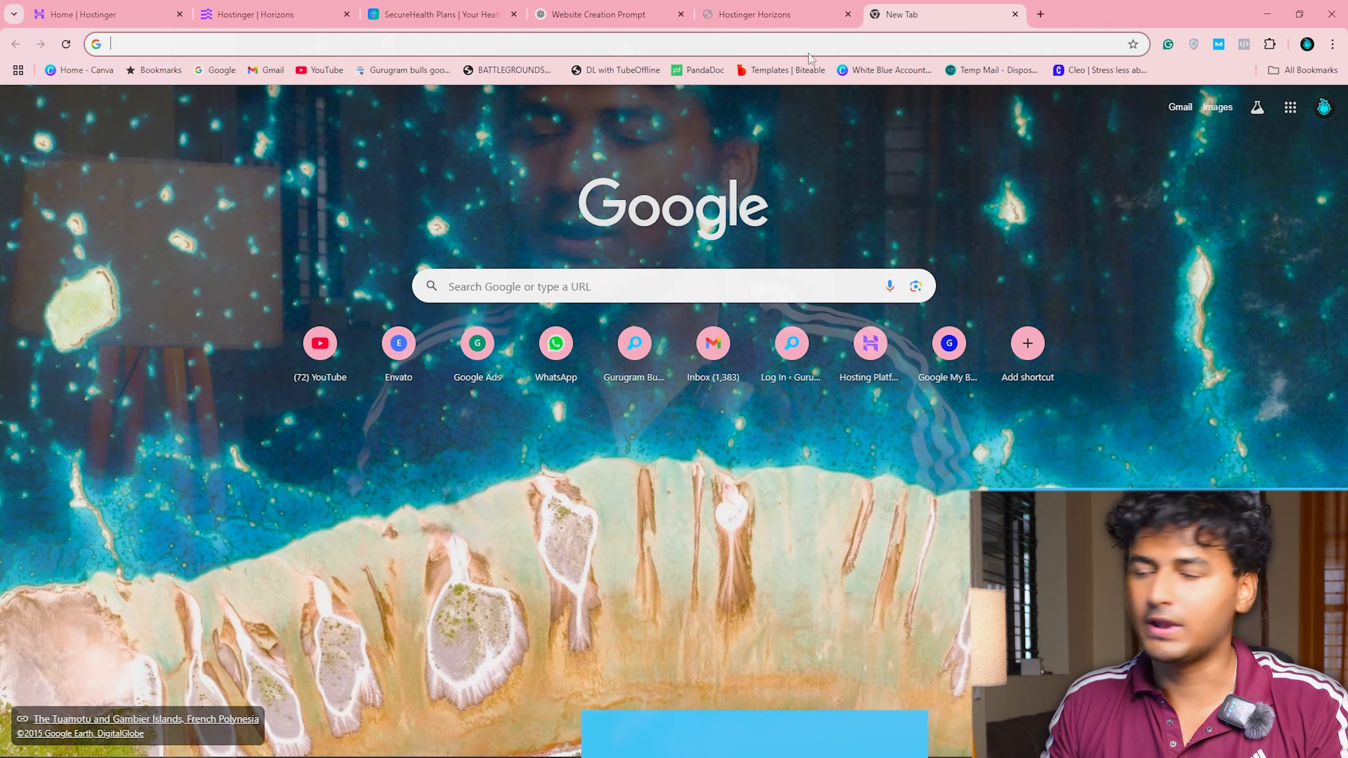
text(gurugram)
key(Return)
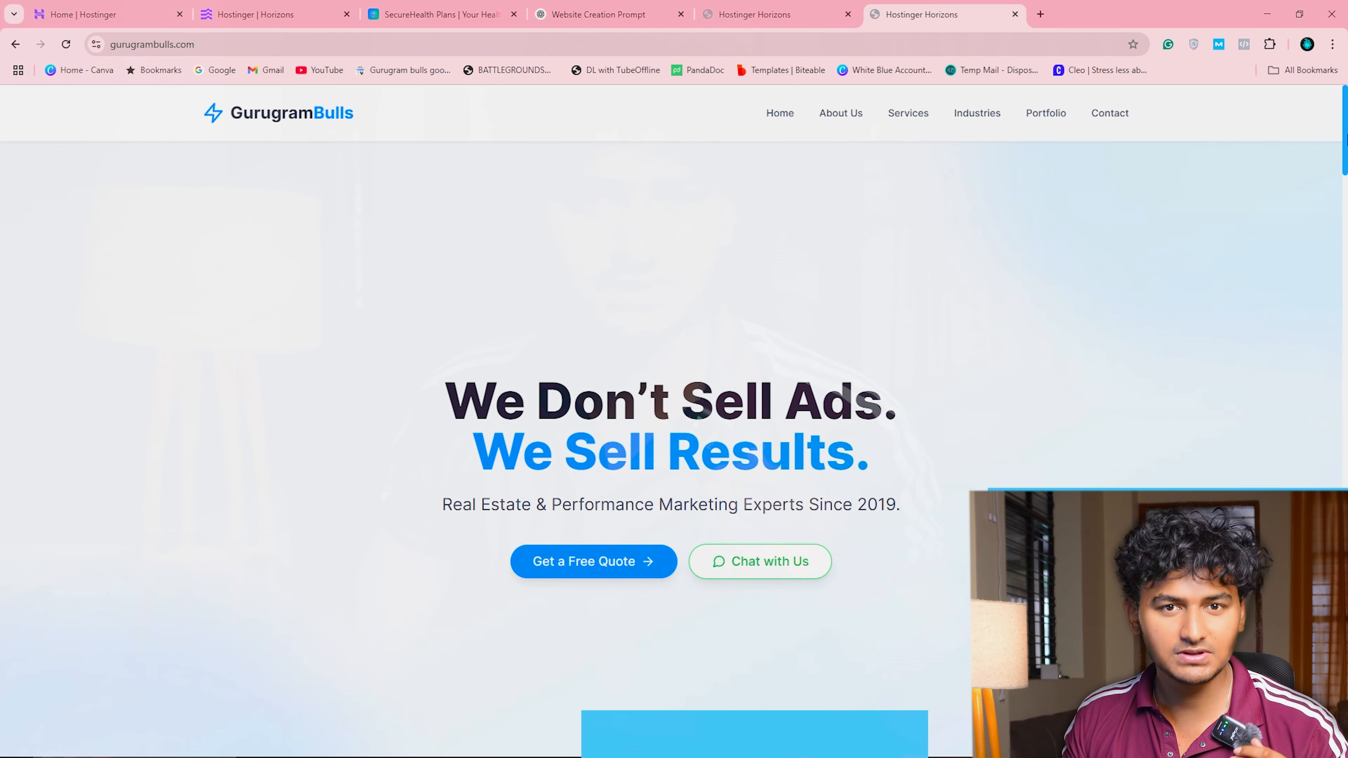
scroll(674, 425, down, 5)
drag(1345, 185, 1345, 237)
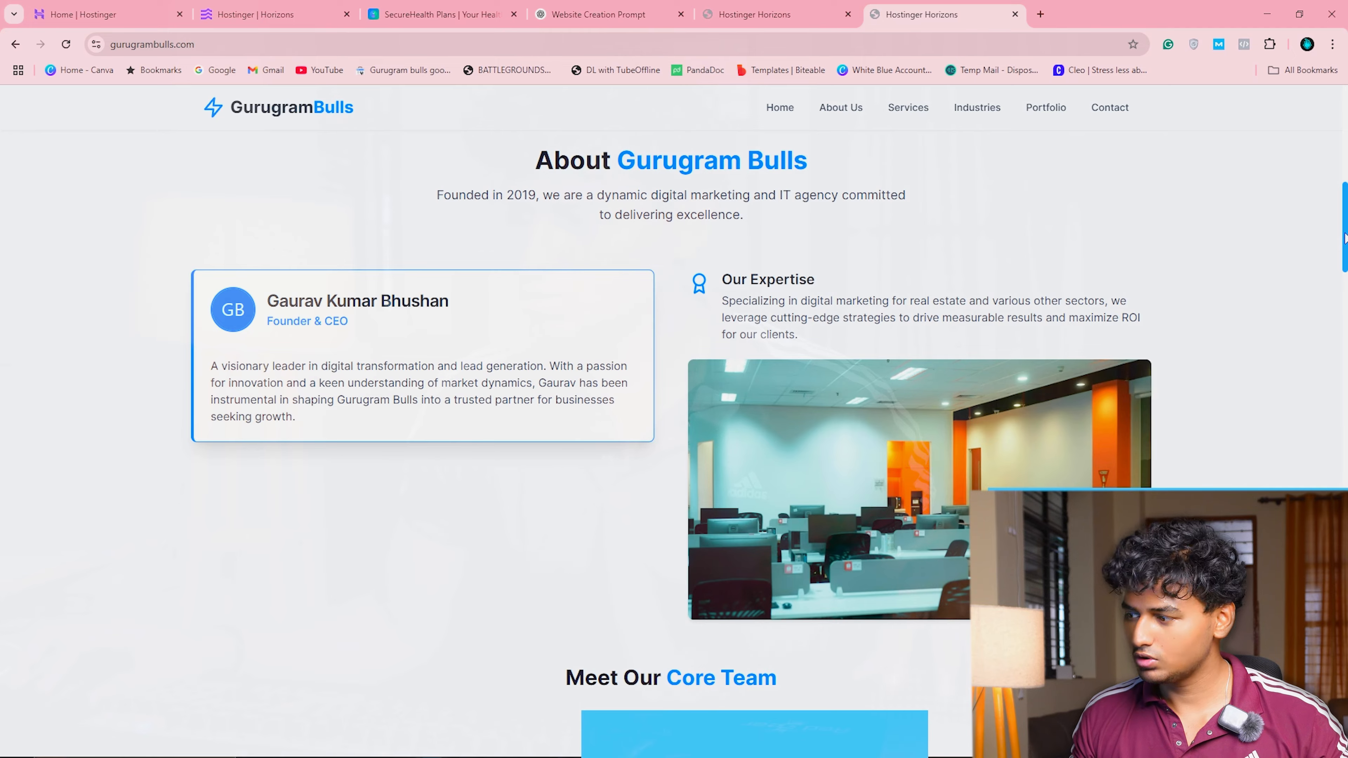